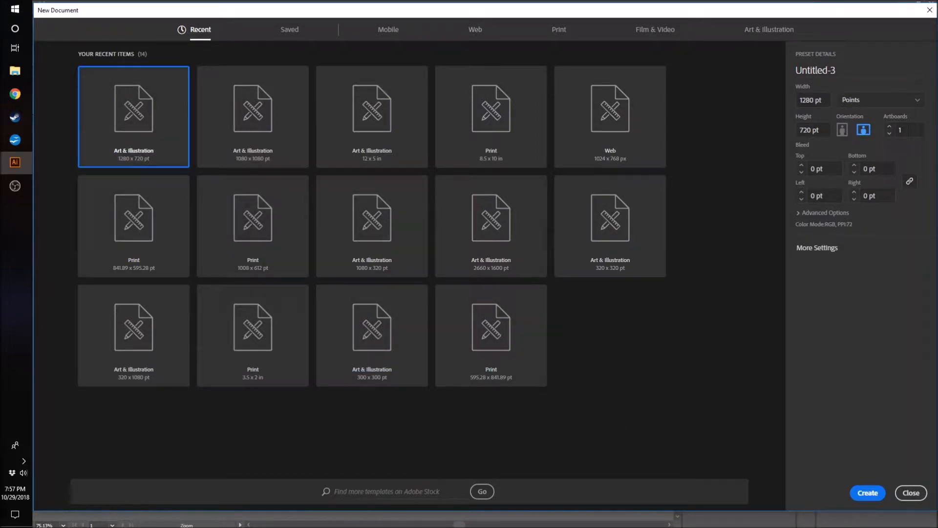
# Create a new 1280 x 720 pt Art & Illustration document.
pyautogui.click(854, 495)
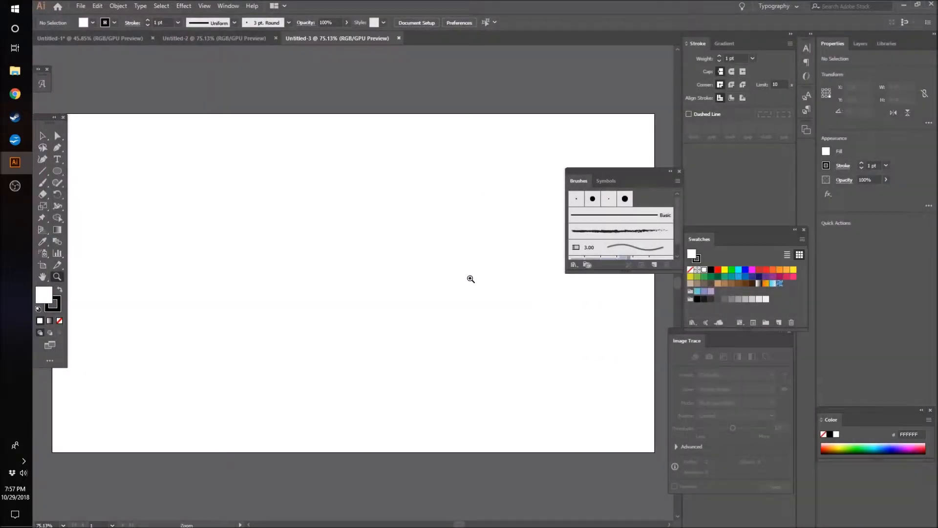
pyautogui.moveTo(470, 287); pyautogui.dragTo(505, 299)
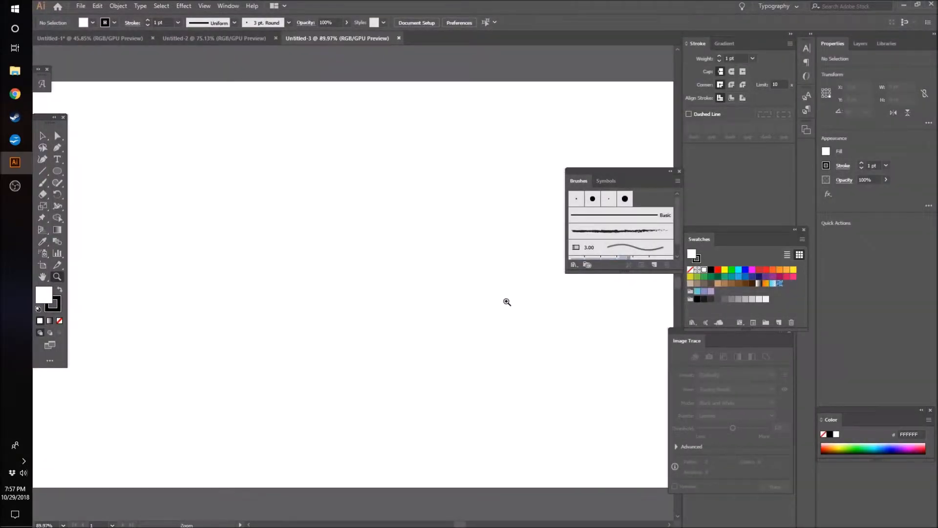
pyautogui.click(43, 136)
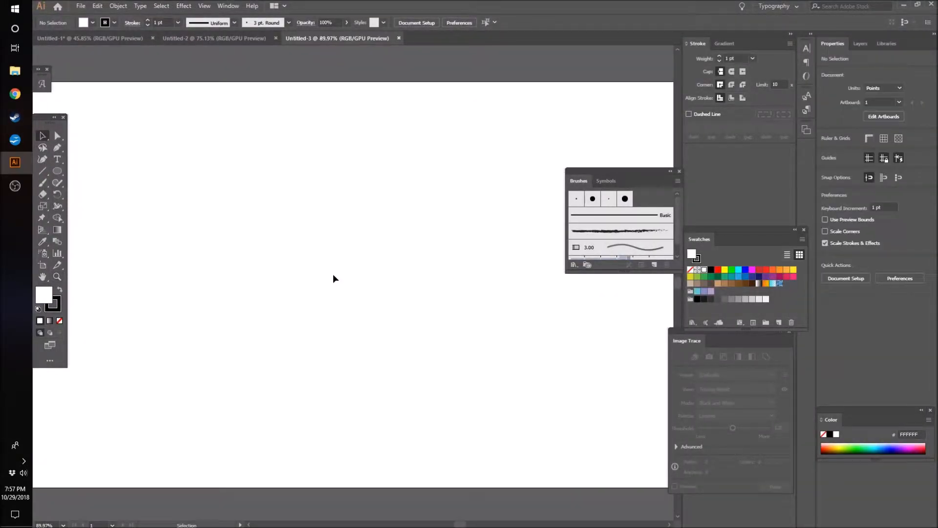
pyautogui.press('z')
pyautogui.moveTo(381, 277); pyautogui.dragTo(361, 305)
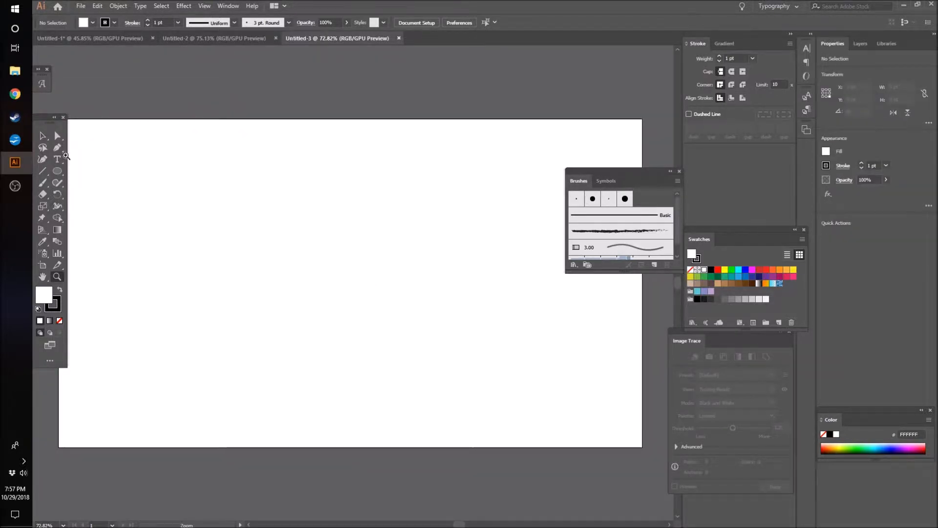
pyautogui.hscroll(-1, 171, 197)
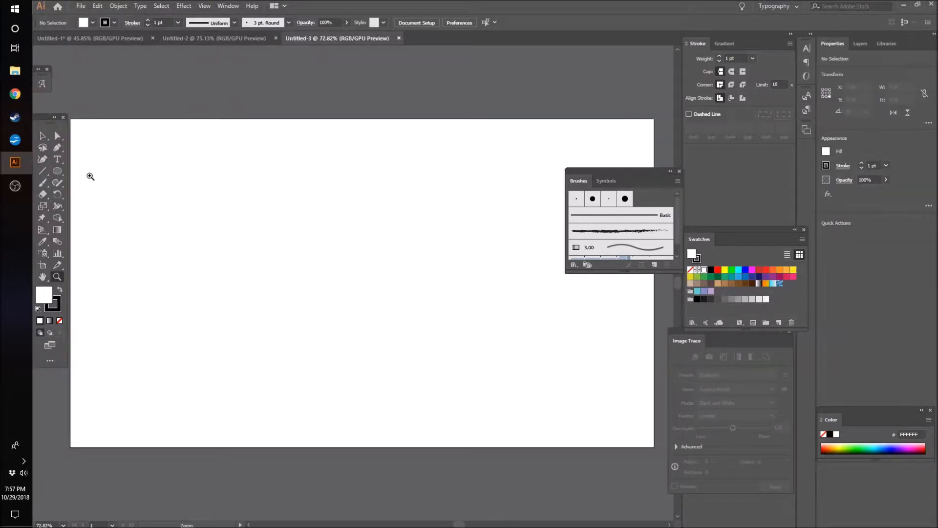
# Draw a circle about 274 pt in diameter on the left half of the artboard.
pyautogui.click(59, 171)
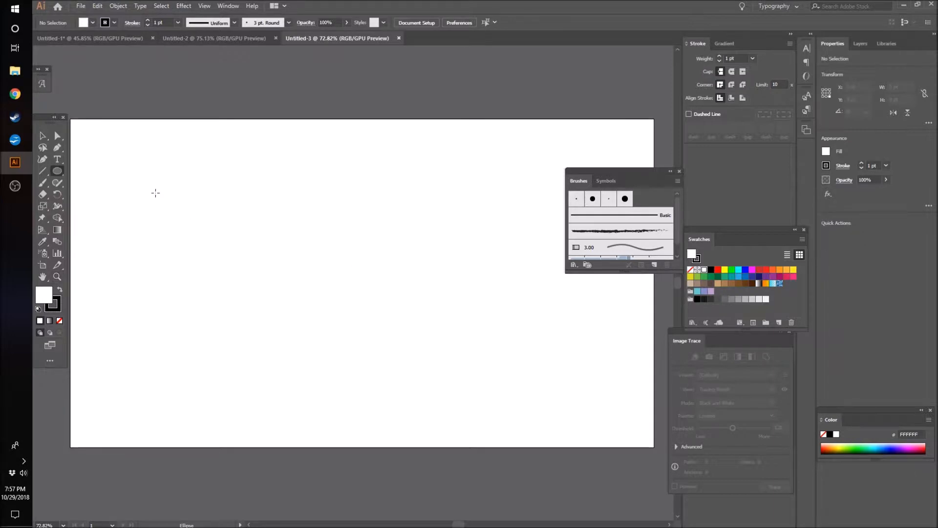
pyautogui.moveTo(160, 207)
pyautogui.mouseDown()
pyautogui.moveTo(308, 320)
pyautogui.moveTo(237, 243)
pyautogui.moveTo(295, 287)
pyautogui.moveTo(285, 269)
pyautogui.mouseUp()
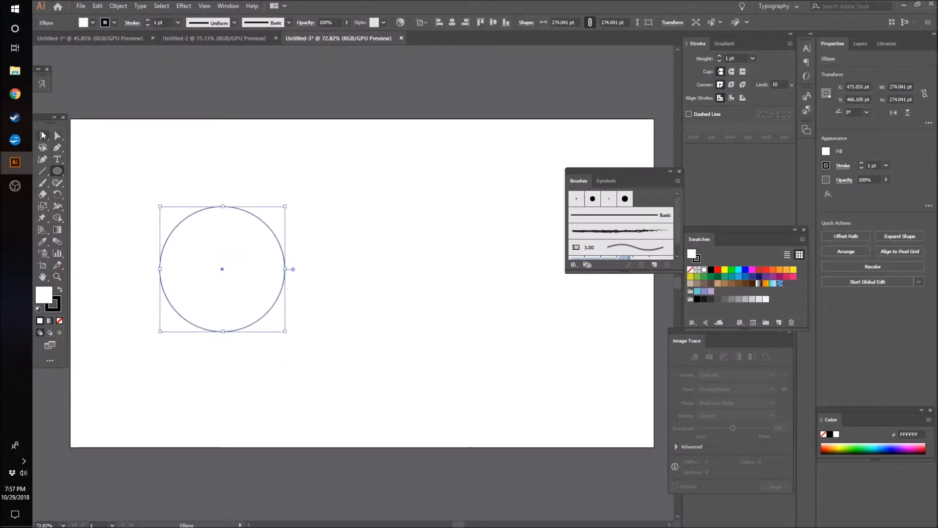
pyautogui.click(42, 136)
# Set the circle's stroke weight to 40 pt.
pyautogui.moveTo(147, 160); pyautogui.dragTo(348, 355)
pyautogui.click(178, 22)
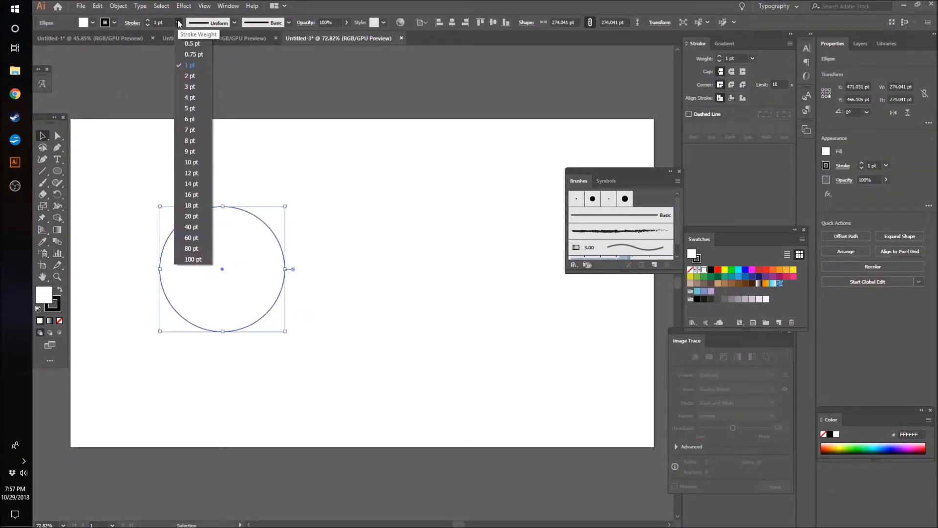
pyautogui.click(194, 223)
pyautogui.click(161, 146)
pyautogui.moveTo(125, 188); pyautogui.dragTo(300, 368)
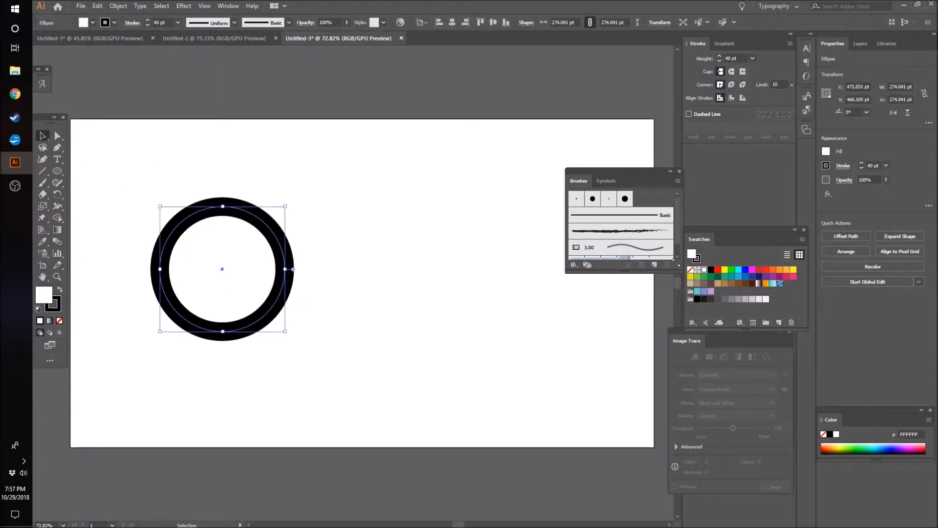
# Remove the circle's fill and colour its stroke purple (662D91).
pyautogui.click(690, 270)
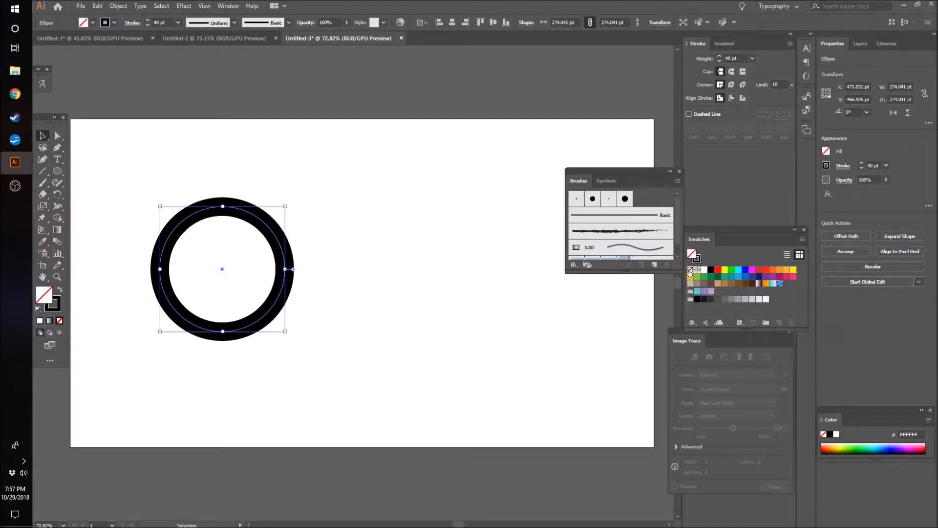
pyautogui.click(696, 259)
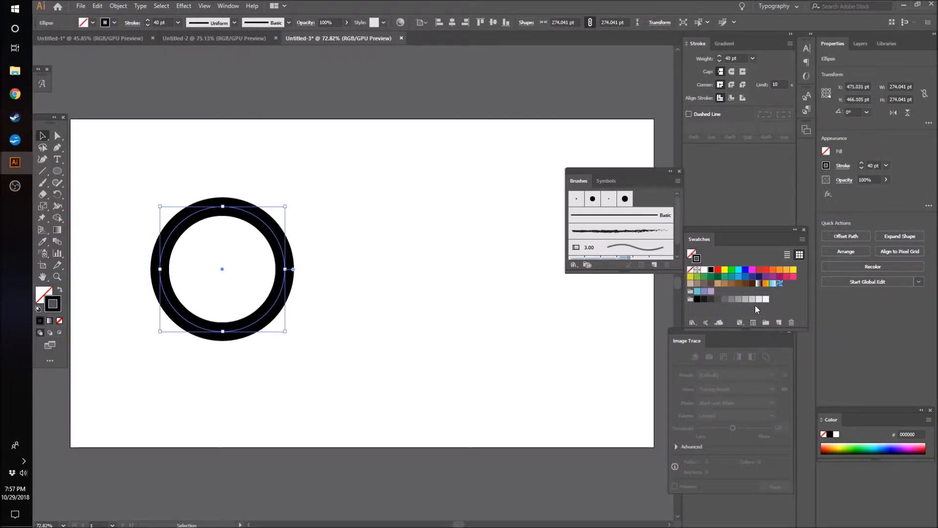
pyautogui.click(765, 277)
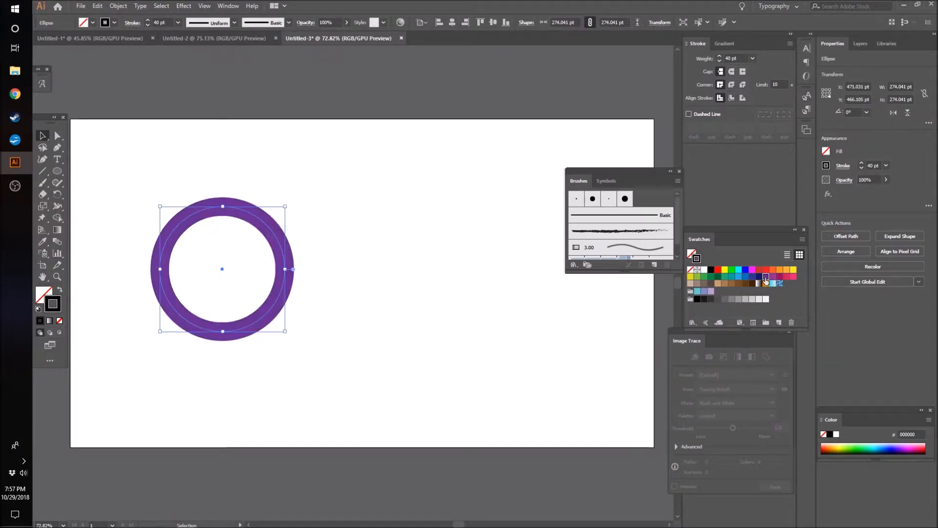
pyautogui.click(540, 261)
pyautogui.moveTo(272, 230); pyautogui.dragTo(273, 186)
pyautogui.hotkey('ctrl', 'z')
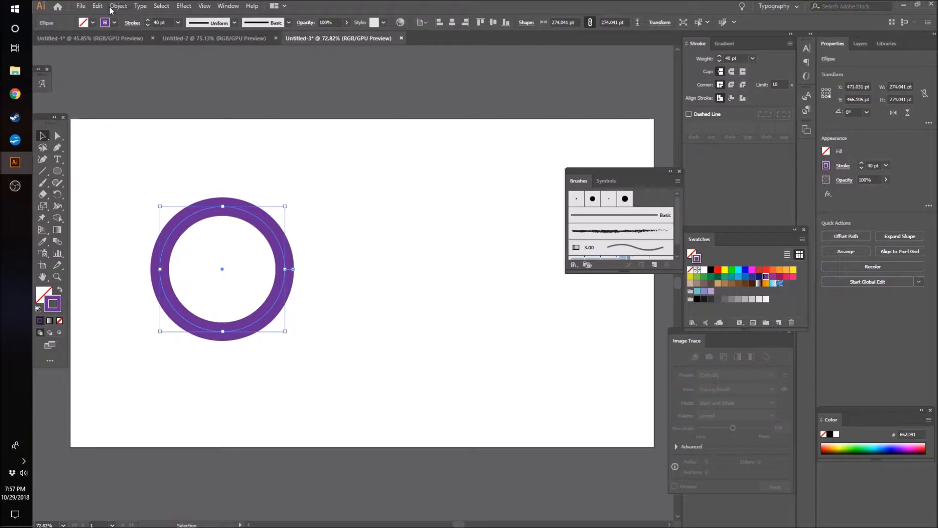
# Convert the purple circle's stroke into a filled ring shape with Outline Stroke.
pyautogui.click(112, 8)
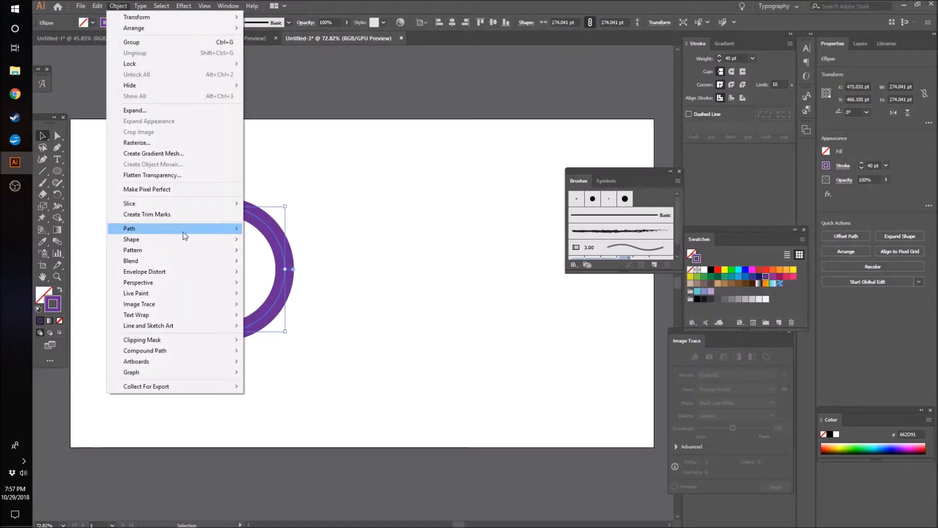
pyautogui.moveTo(185, 230)
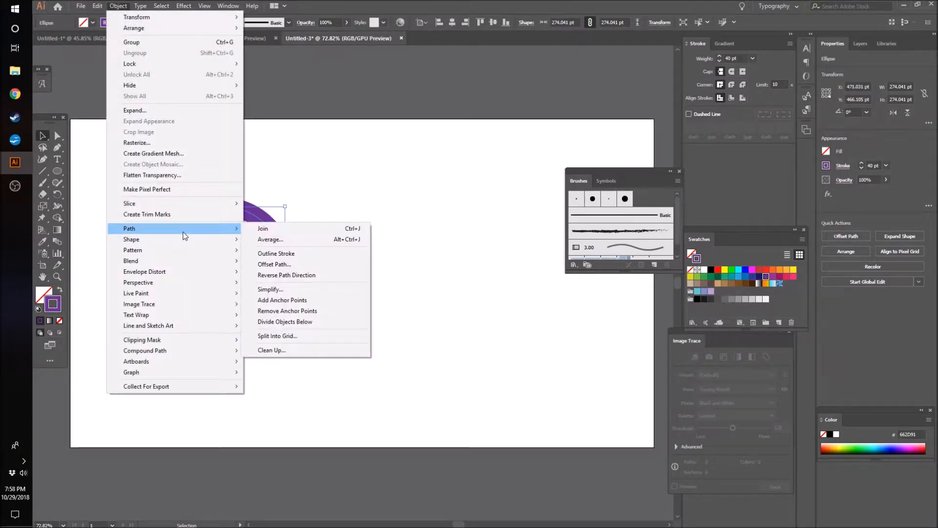
pyautogui.click(270, 253)
# Compare the ring's path before and after outlining by undoing and redoing the Outline Stroke operation.
pyautogui.click(365, 287)
pyautogui.moveTo(252, 277); pyautogui.dragTo(252, 277)
pyautogui.click(286, 271)
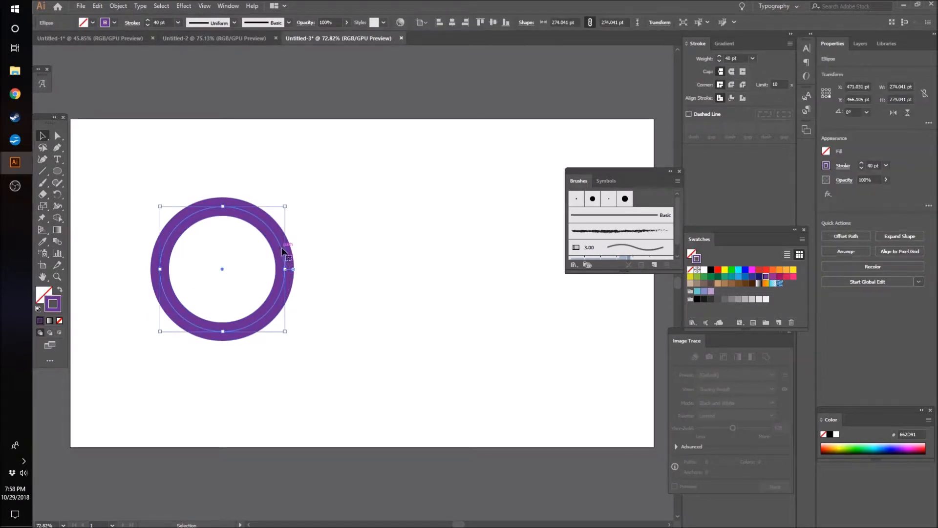
pyautogui.click(127, 224)
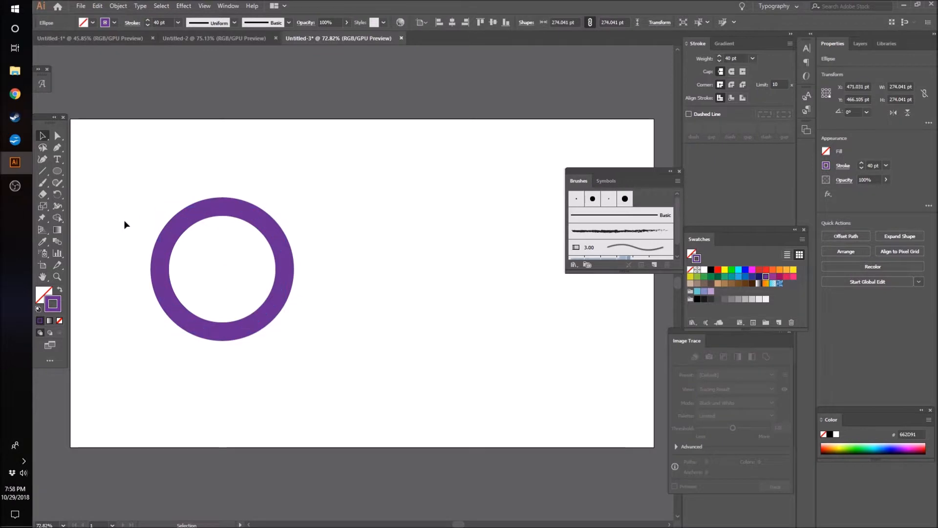
pyautogui.hotkey('ctrl', 'shift', 'z')
pyautogui.click(150, 222)
pyautogui.click(156, 269)
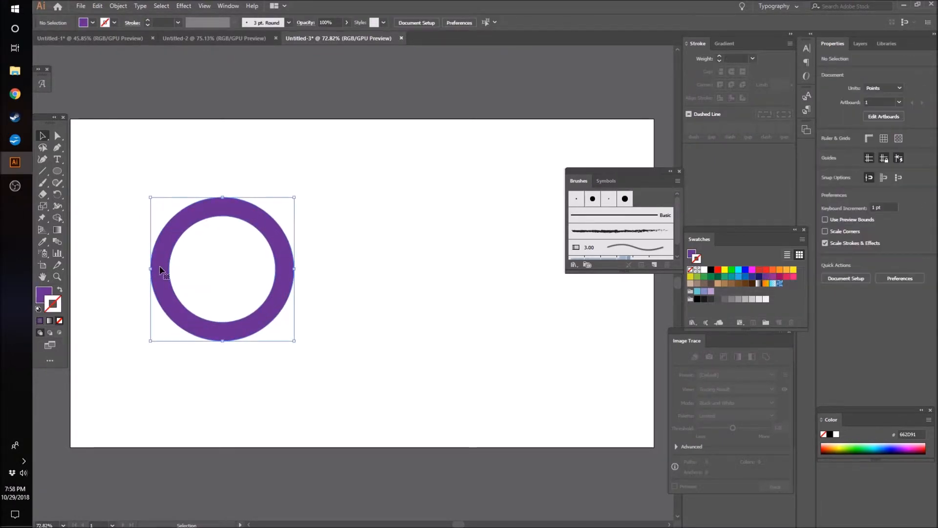
pyautogui.click(183, 286)
# Inspect the ring up close and check whether Smart Guides are enabled.
pyautogui.press('z')
pyautogui.click(288, 278)
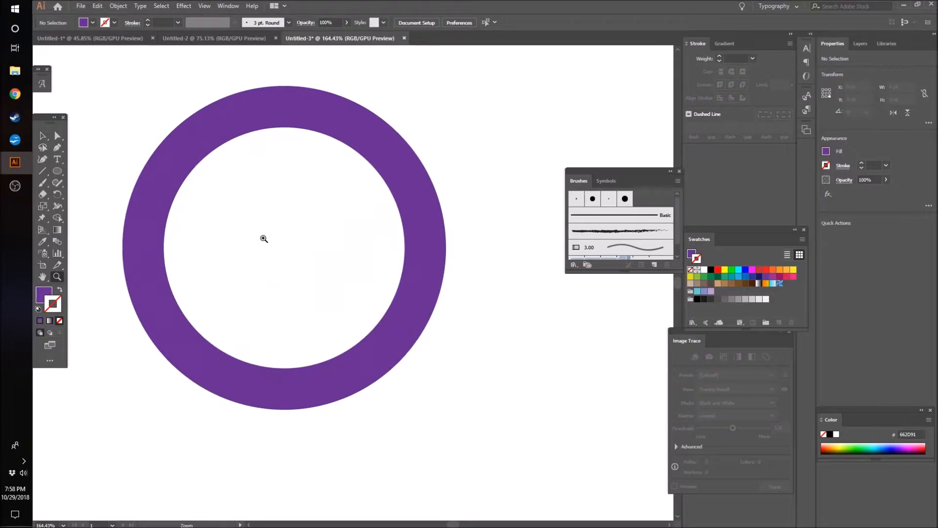
pyautogui.moveTo(261, 237); pyautogui.dragTo(240, 255)
pyautogui.hscroll(4, 261, 253)
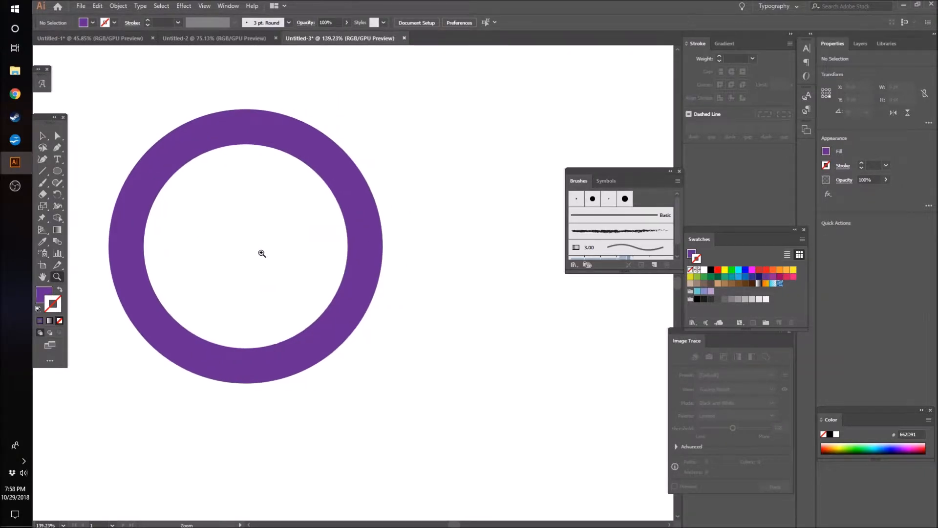
pyautogui.moveTo(241, 254); pyautogui.dragTo(181, 82)
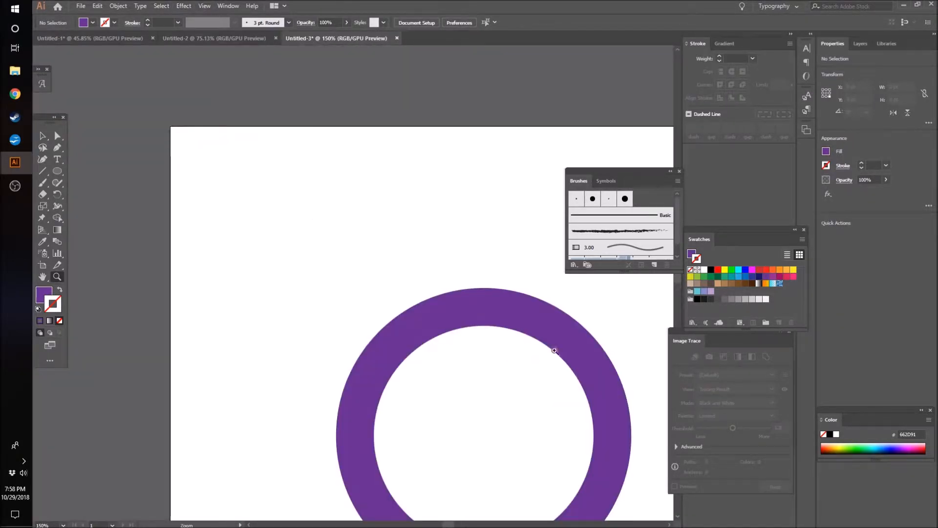
pyautogui.moveTo(556, 349); pyautogui.dragTo(492, 364)
pyautogui.hscroll(6, 491, 371)
pyautogui.scroll(-5, 488, 373)
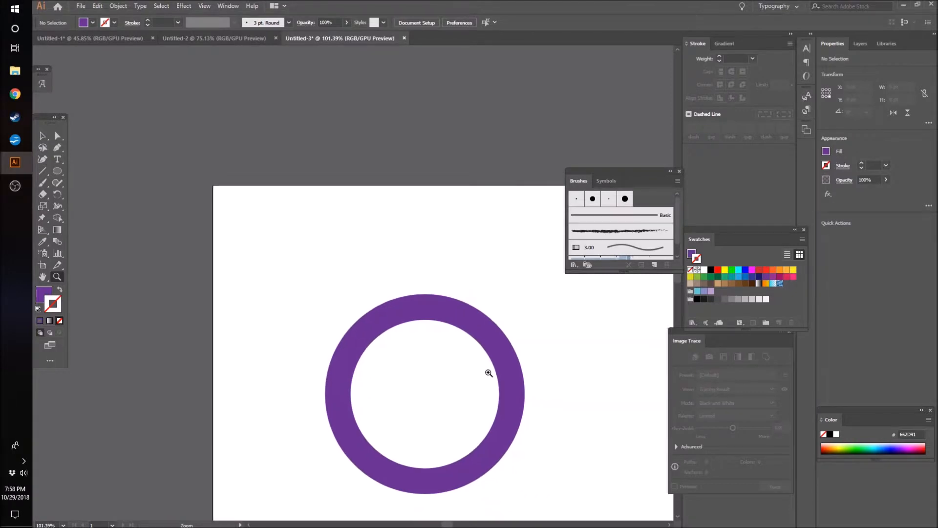
pyautogui.click(204, 6)
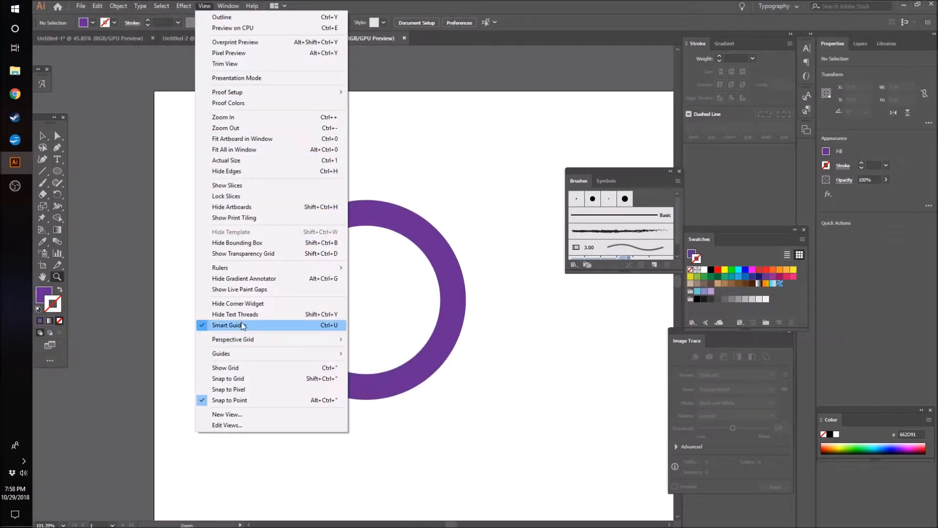
pyautogui.click(500, 412)
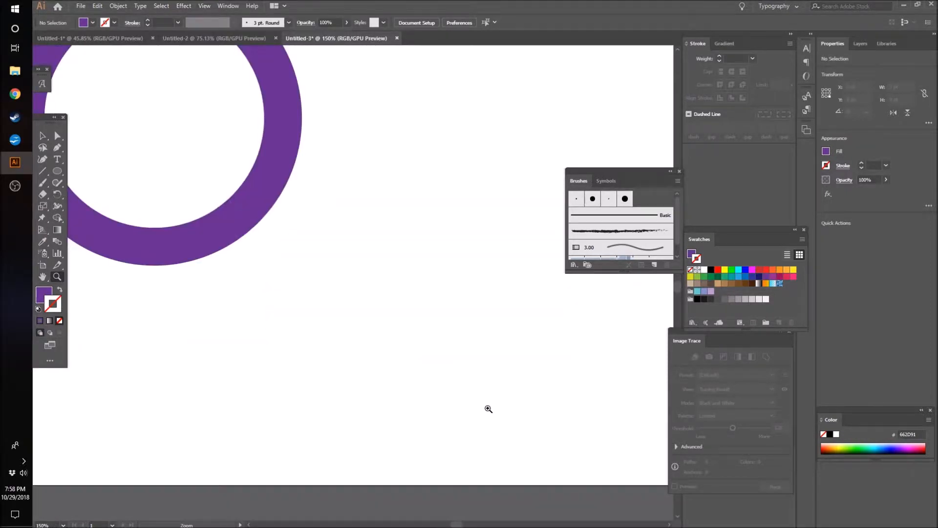
# Draw a purple rectangle about 40 pt wide and 284 pt tall downward from the ring's outer left anchor as the p's stem.
pyautogui.scroll(3, 356, 335)
pyautogui.hscroll(-2, 250, 290)
pyautogui.hscroll(-8, 245, 281)
pyautogui.scroll(7, 341, 263)
pyautogui.moveTo(341, 266); pyautogui.dragTo(212, 249)
pyautogui.moveTo(60, 169); pyautogui.dragTo(93, 168)
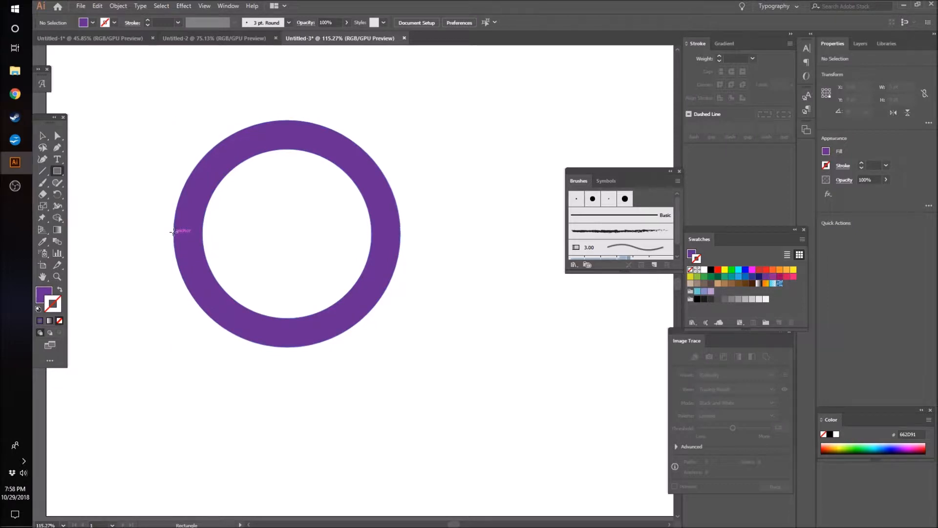
pyautogui.moveTo(174, 232); pyautogui.dragTo(203, 437)
pyautogui.click(43, 135)
pyautogui.click(167, 226)
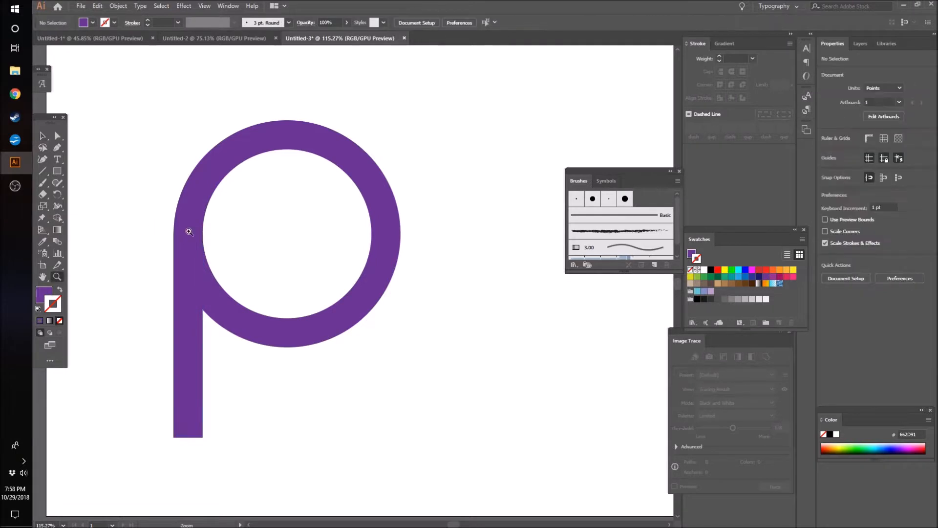
# Lengthen the p's stem downward to about 296 pt tall.
pyautogui.press('z')
pyautogui.moveTo(306, 254); pyautogui.dragTo(203, 249)
pyautogui.click(43, 136)
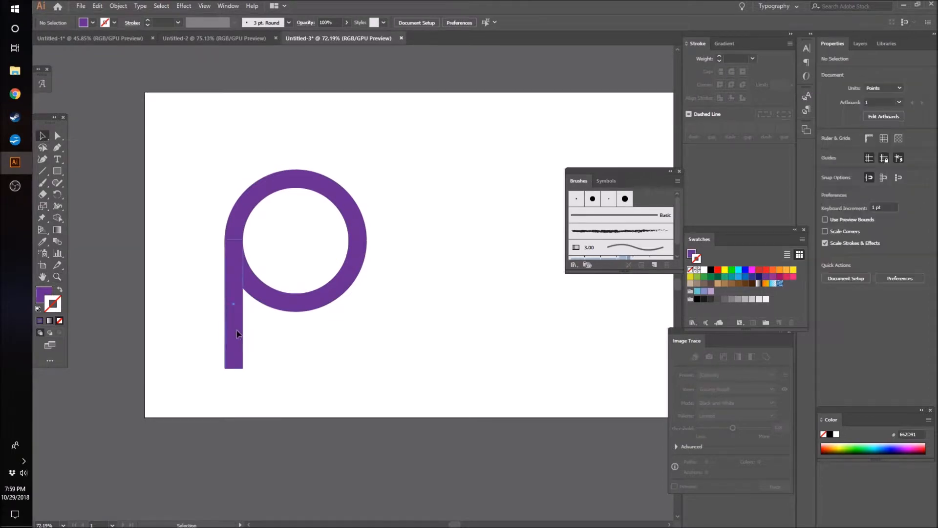
pyautogui.click(237, 359)
pyautogui.moveTo(235, 370); pyautogui.dragTo(234, 374)
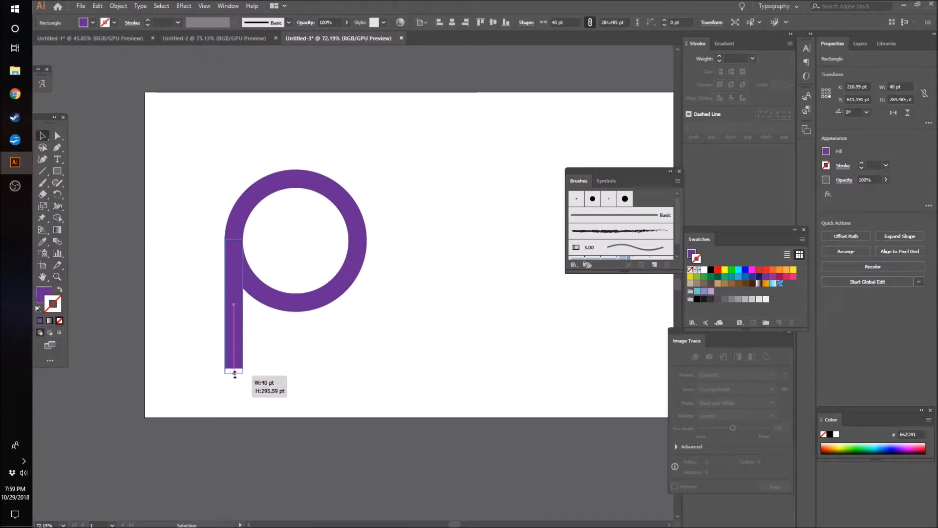
pyautogui.click(411, 369)
# Duplicate the p's stem to the right side of the ring, with its lower end level with the ring's bottom edge.
pyautogui.hscroll(3, 399, 345)
pyautogui.hscroll(1, 391, 347)
pyautogui.scroll(2, 391, 346)
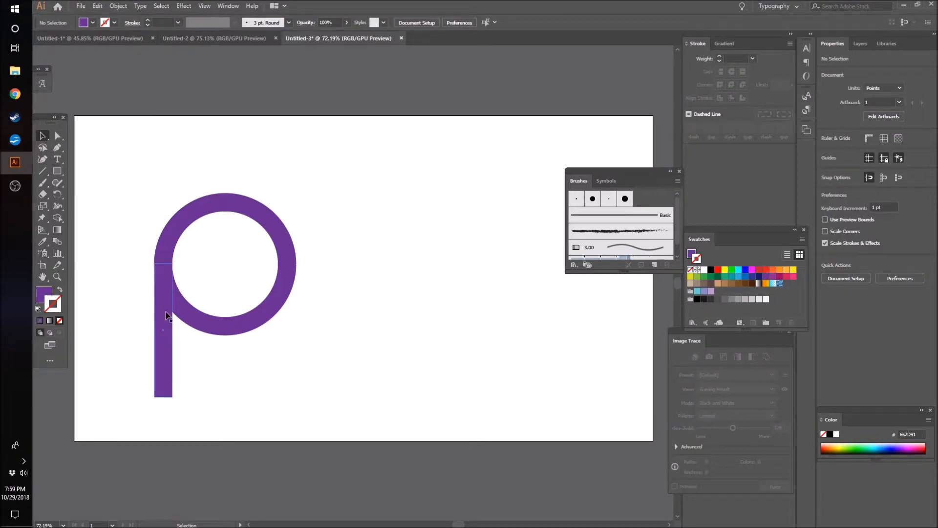
pyautogui.press('z')
pyautogui.moveTo(131, 265); pyautogui.dragTo(261, 265)
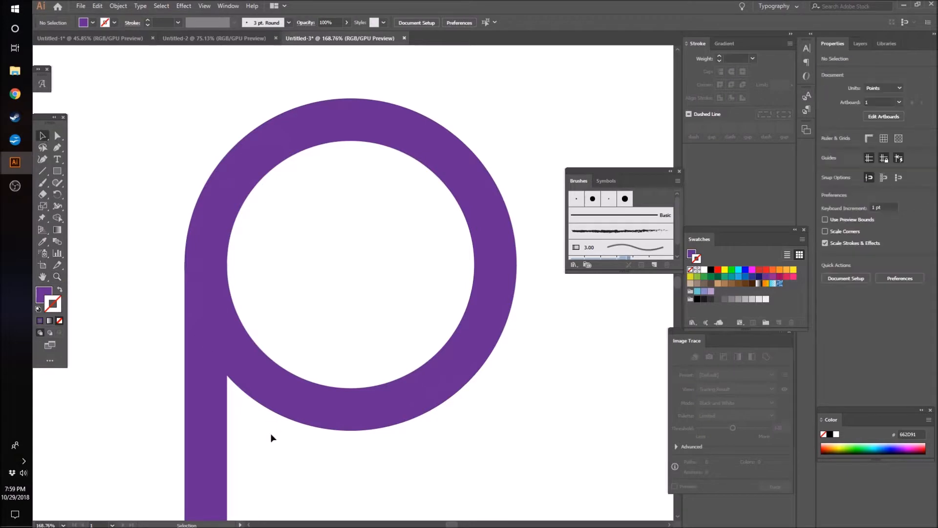
pyautogui.moveTo(224, 412)
pyautogui.mouseDown()
pyautogui.moveTo(481, 377)
pyautogui.moveTo(590, 257)
pyautogui.moveTo(578, 268)
pyautogui.moveTo(544, 258)
pyautogui.moveTo(561, 265)
pyautogui.mouseUp()
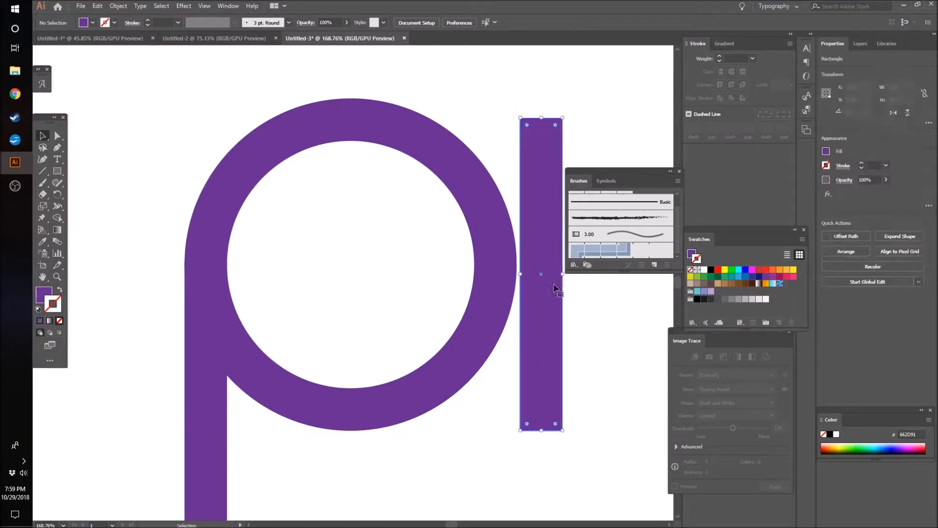
# Move the duplicated stem farther right to leave a gap beside the ring.
pyautogui.moveTo(597, 350); pyautogui.dragTo(543, 360)
pyautogui.hscroll(8, 543, 359)
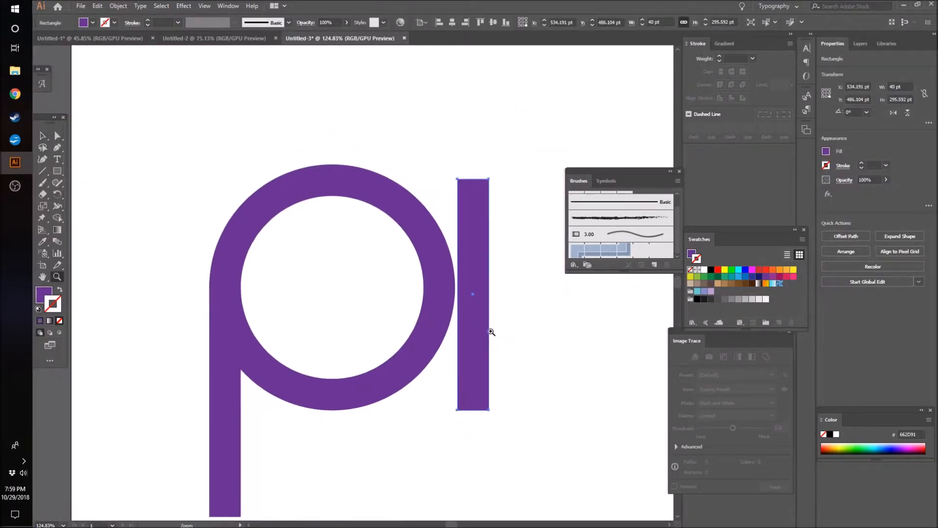
pyautogui.hscroll(2, 468, 326)
pyautogui.moveTo(417, 245); pyautogui.dragTo(379, 269)
pyautogui.click(43, 135)
pyautogui.moveTo(337, 326); pyautogui.dragTo(360, 321)
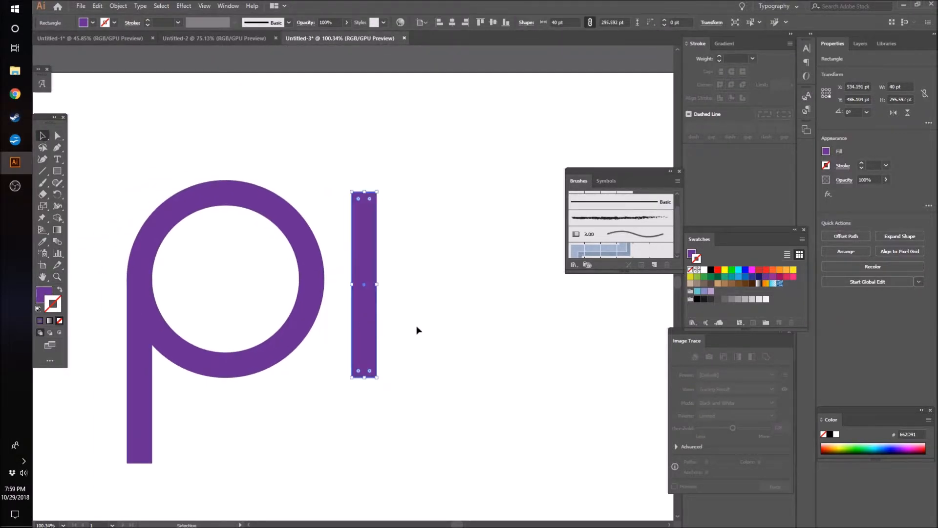
# Show the rulers and place a horizontal baseline guide along the bottom edge of the ring.
pyautogui.hotkey('ctrl', 'shift', 'a')
pyautogui.click(370, 333)
pyautogui.click(311, 404)
pyautogui.hotkey('ctrl', 'r')
pyautogui.moveTo(291, 59); pyautogui.dragTo(226, 381)
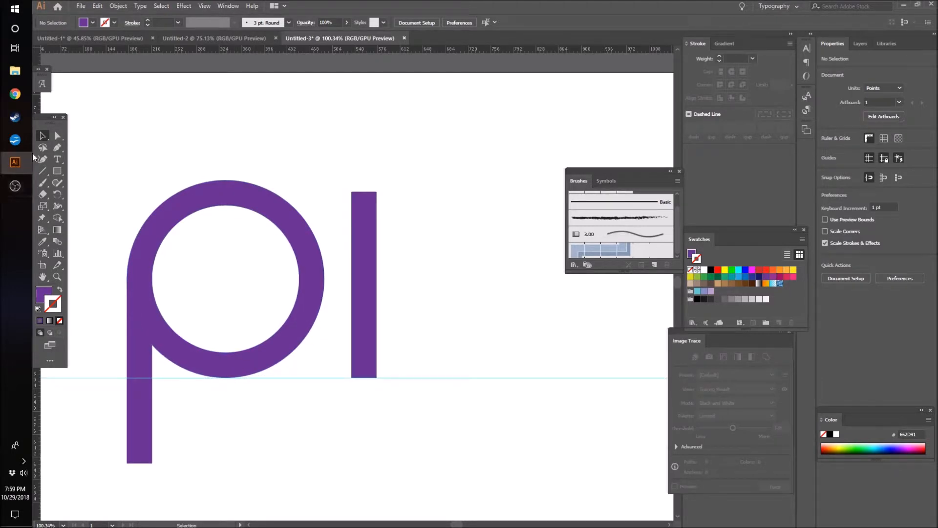
# Shift the separate vertical bar slightly farther from the p along the baseline guide.
pyautogui.moveTo(362, 315); pyautogui.dragTo(365, 313)
pyautogui.click(426, 317)
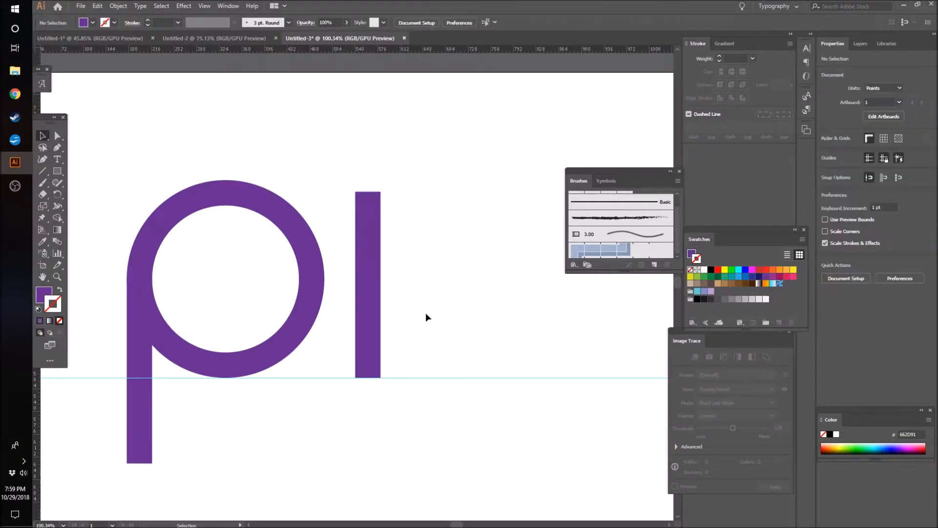
# Stretch the separate vertical bar upward until its upper end is level with the outer top of the p's ring.
pyautogui.hscroll(1, 415, 315)
pyautogui.hscroll(5, 412, 315)
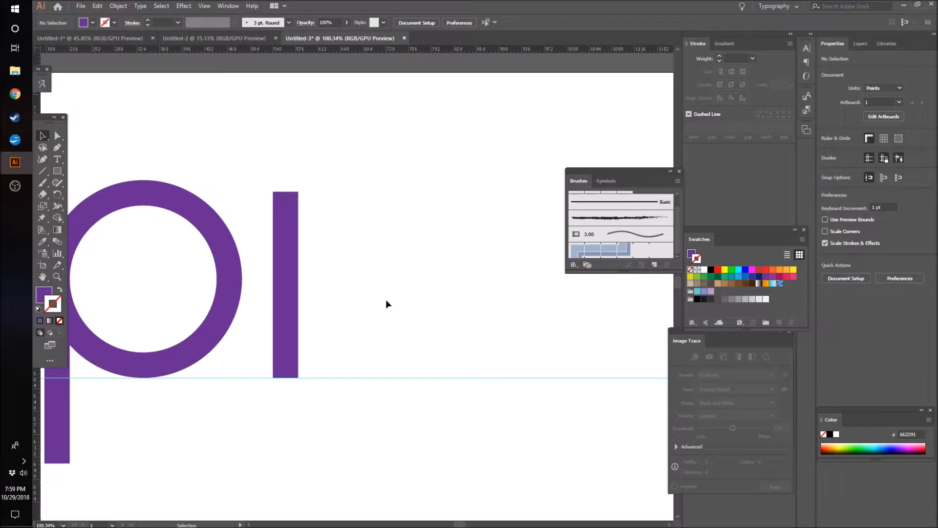
pyautogui.press('z')
pyautogui.keyDown('alt'); pyautogui.click(255, 292); pyautogui.keyUp('alt')
pyautogui.moveTo(256, 292); pyautogui.dragTo(384, 287)
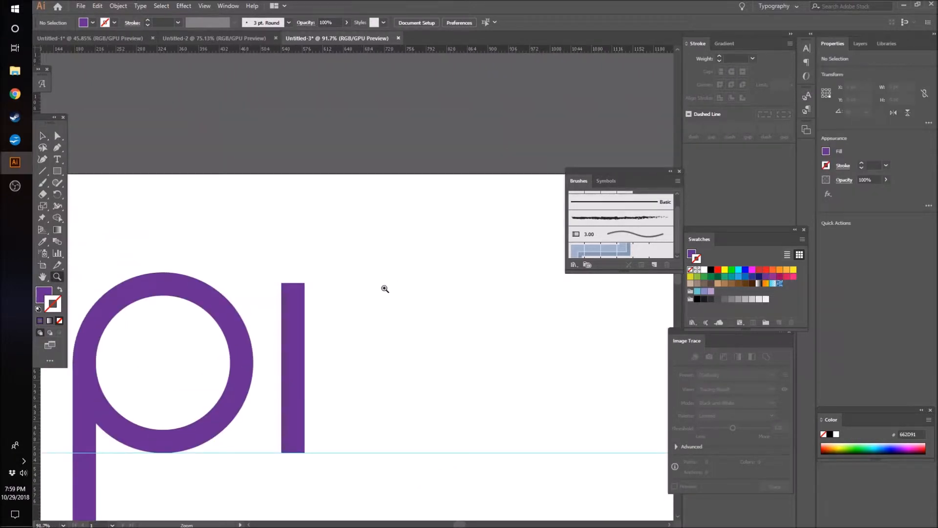
pyautogui.click(49, 138)
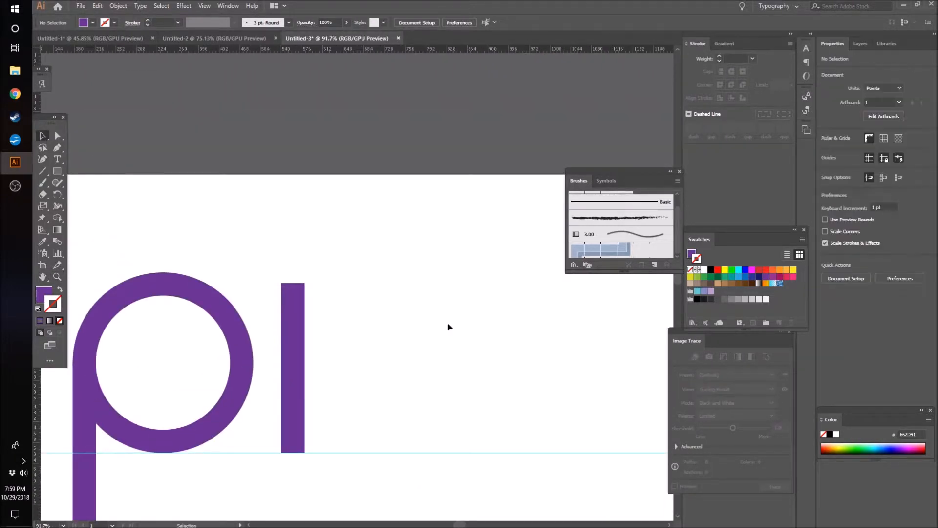
pyautogui.click(293, 315)
pyautogui.moveTo(294, 282); pyautogui.dragTo(293, 272)
pyautogui.click(396, 293)
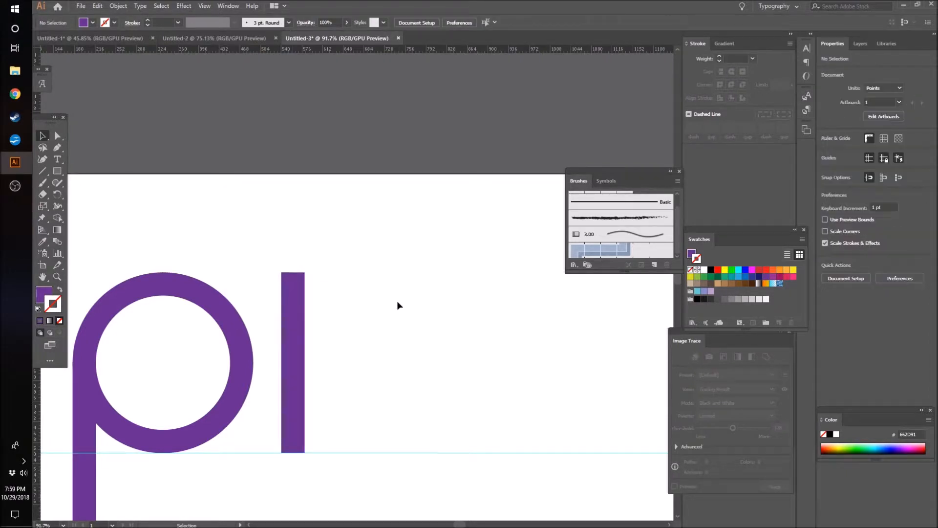
# Shorten the bar to a height of about 274 pt so its upper end aligns with the inner top of the p's ring.
pyautogui.click(295, 283)
pyautogui.moveTo(294, 272); pyautogui.dragTo(293, 295)
pyautogui.click(432, 311)
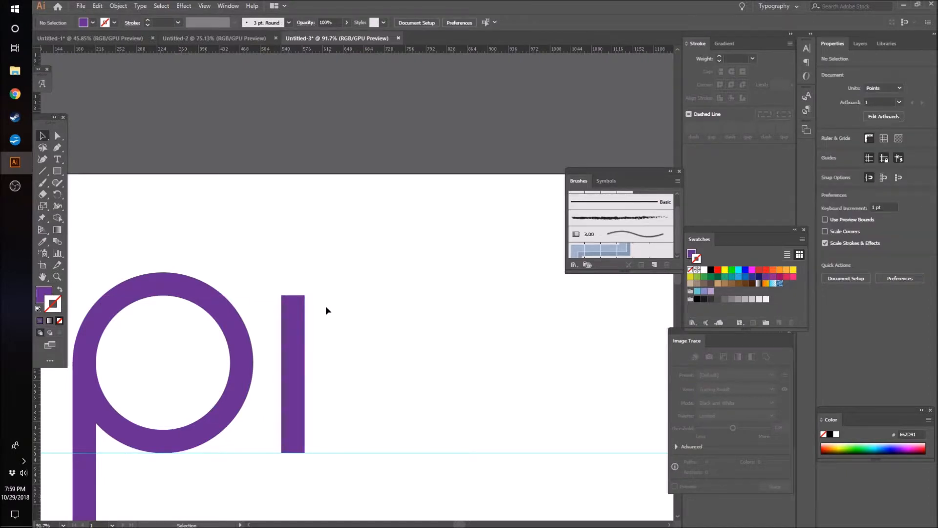
pyautogui.click(295, 306)
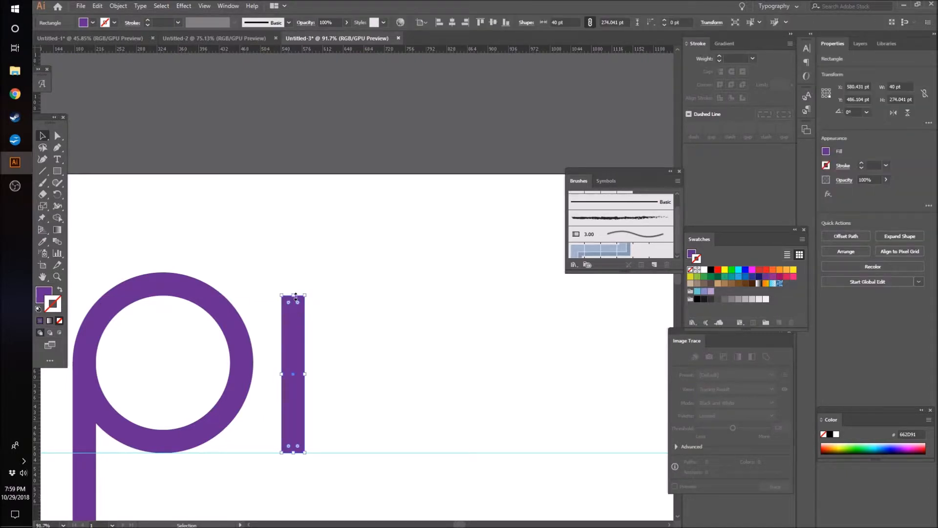
pyautogui.moveTo(294, 296); pyautogui.dragTo(294, 298)
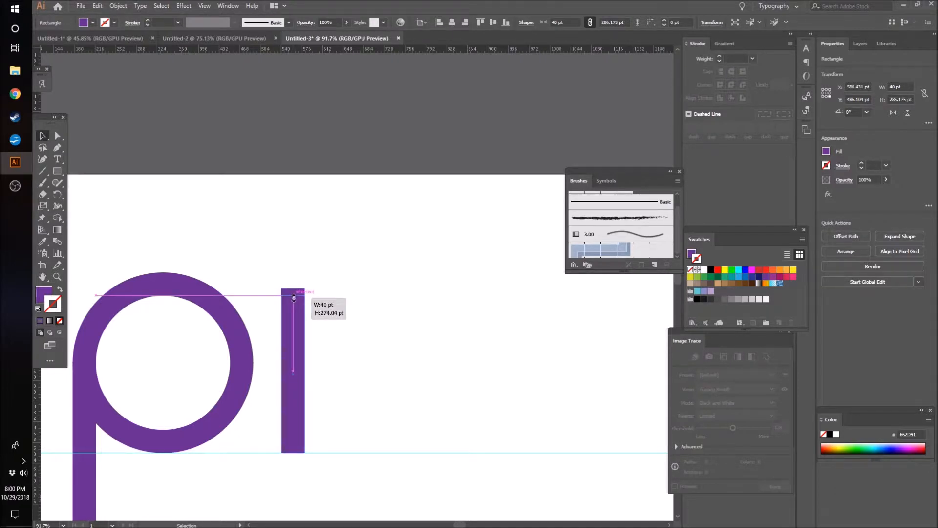
pyautogui.moveTo(294, 298); pyautogui.dragTo(294, 295)
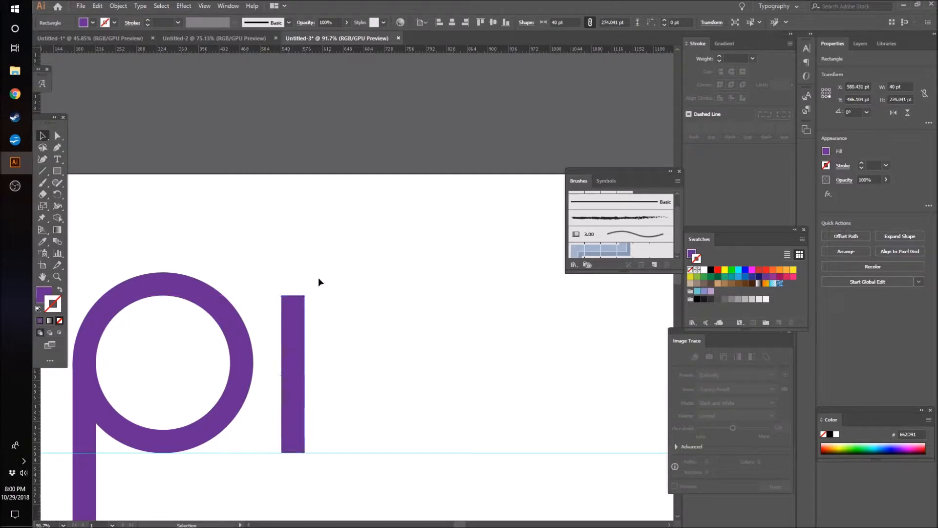
pyautogui.click(328, 287)
# Draw a solid purple circle about 85 pt wide, centred above the bar as the dot of the i.
pyautogui.moveTo(58, 171); pyautogui.dragTo(95, 194)
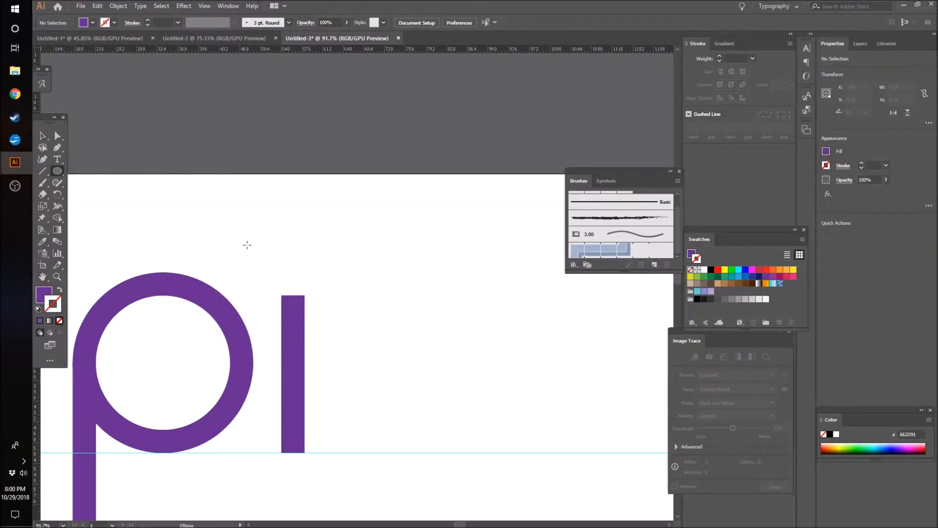
pyautogui.moveTo(274, 236); pyautogui.dragTo(303, 237)
pyautogui.press('v')
pyautogui.click(441, 285)
pyautogui.press('z')
pyautogui.keyDown('alt'); pyautogui.click(412, 310); pyautogui.keyUp('alt')
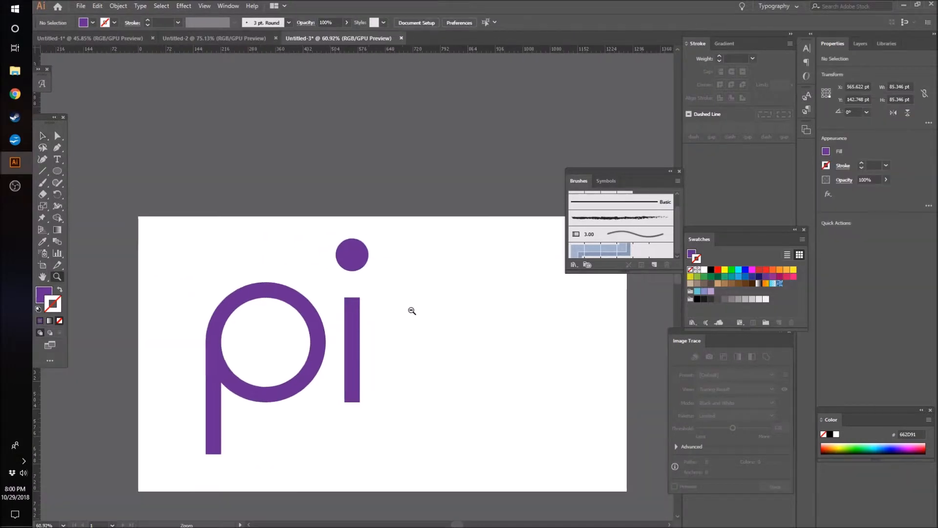
pyautogui.moveTo(412, 311); pyautogui.dragTo(419, 308)
pyautogui.press('v')
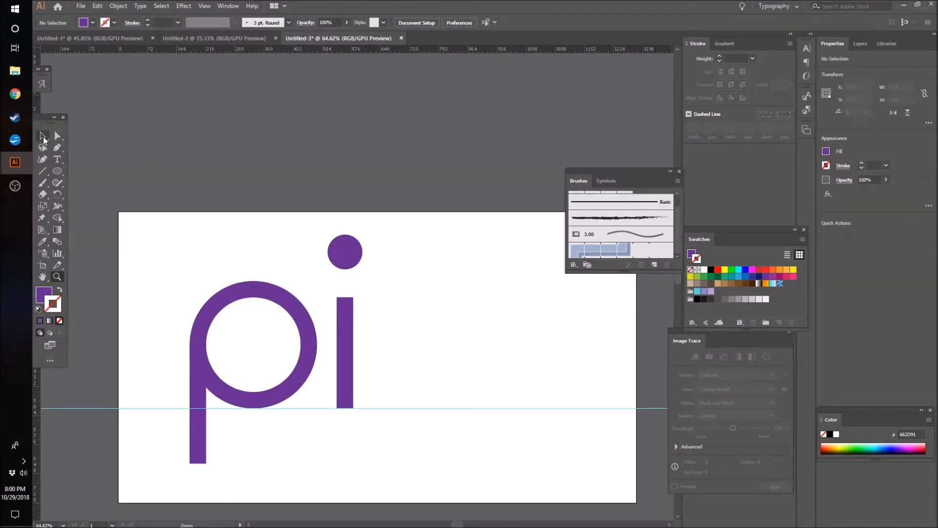
# Move the i's dot slightly closer to its stem and scale it down to about 76 pt wide.
pyautogui.moveTo(345, 261); pyautogui.dragTo(345, 268)
pyautogui.click(425, 294)
pyautogui.click(349, 256)
pyautogui.moveTo(362, 244); pyautogui.dragTo(360, 245)
pyautogui.click(444, 289)
# Enlarge the i's dot slightly, keeping it circular and centred over the stem.
pyautogui.hscroll(5, 442, 292)
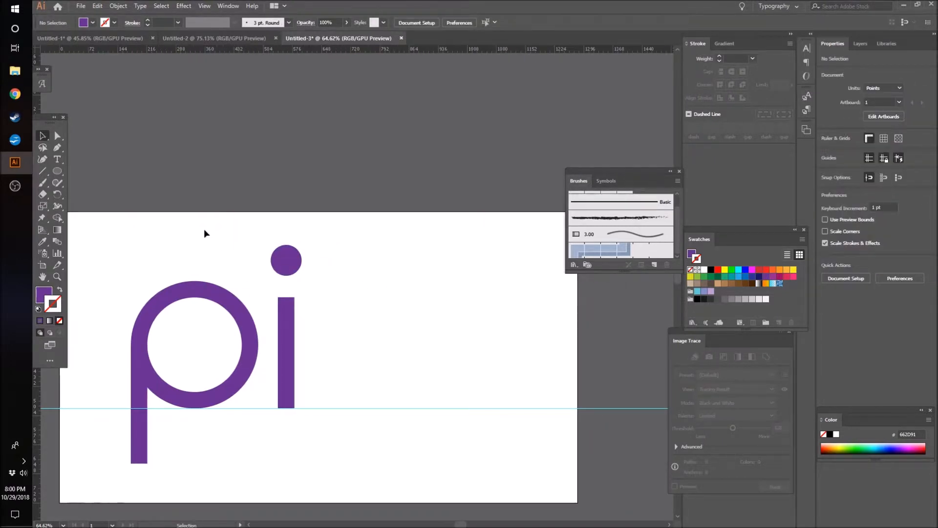
pyautogui.click(279, 259)
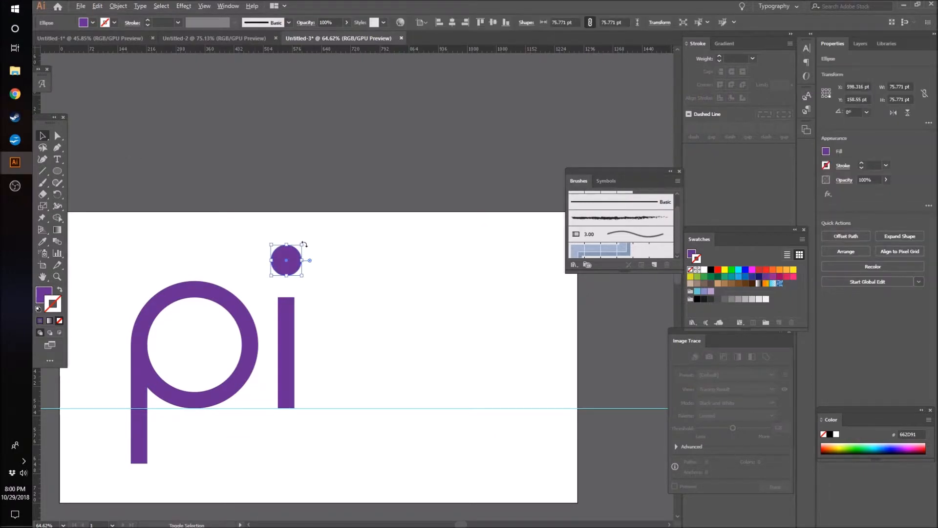
pyautogui.moveTo(303, 245); pyautogui.dragTo(305, 244)
pyautogui.click(446, 316)
# Duplicate the i's stem to its right along the baseline, leaving a gap between the two bars.
pyautogui.scroll(-4, 459, 357)
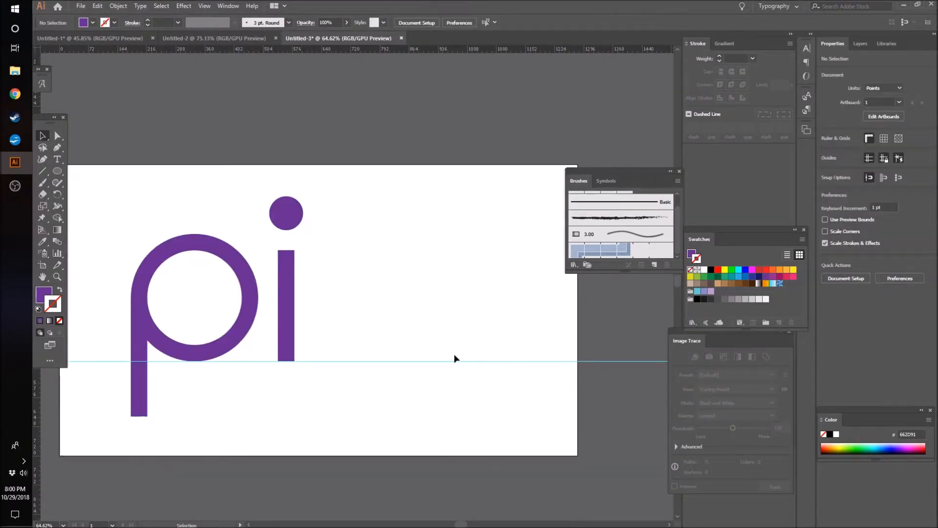
pyautogui.hscroll(1, 422, 348)
pyautogui.hscroll(3, 391, 345)
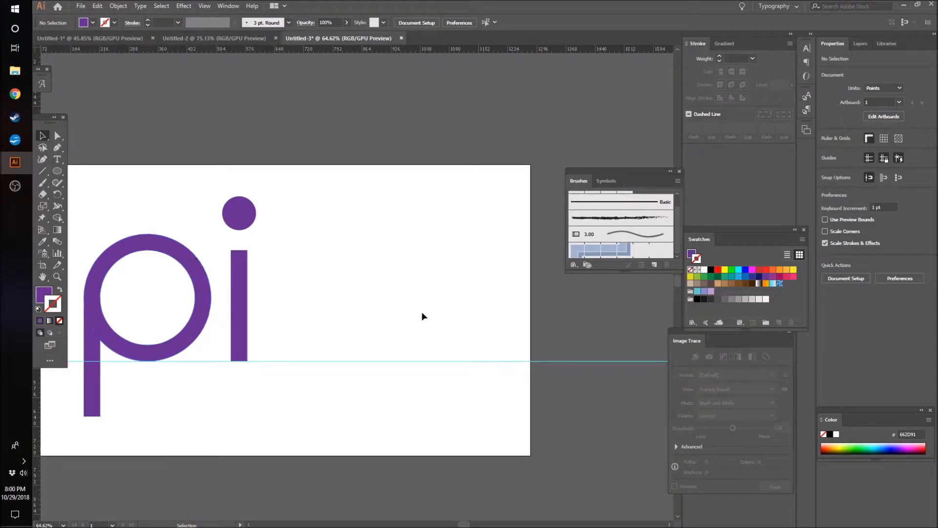
pyautogui.hscroll(1, 330, 320)
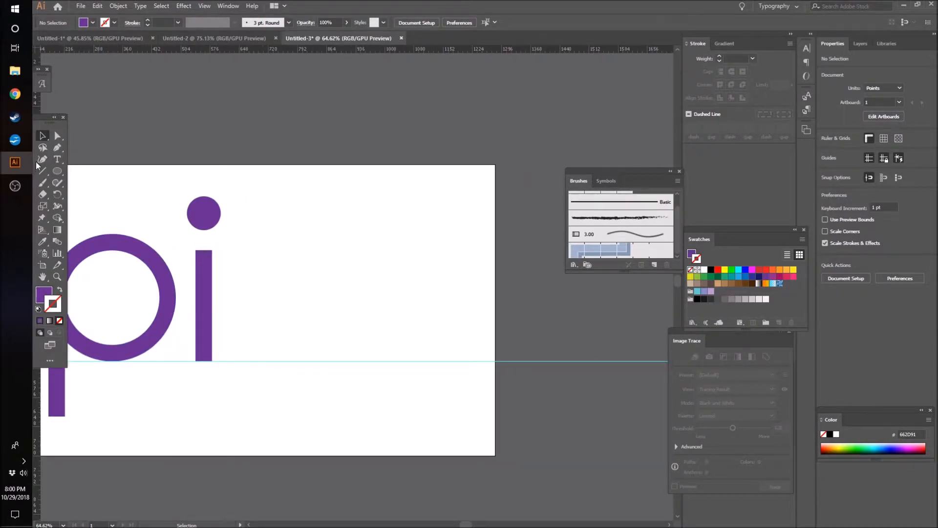
pyautogui.moveTo(213, 337); pyautogui.dragTo(248, 339)
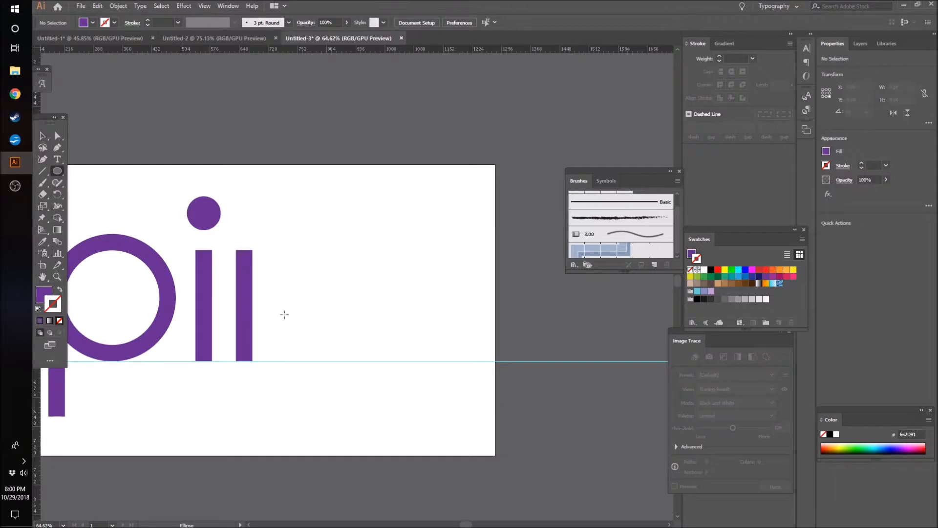
# Duplicate the p's ring along the baseline so its left edge lines up with the left edge of the new stem.
pyautogui.moveTo(170, 300); pyautogui.dragTo(365, 320)
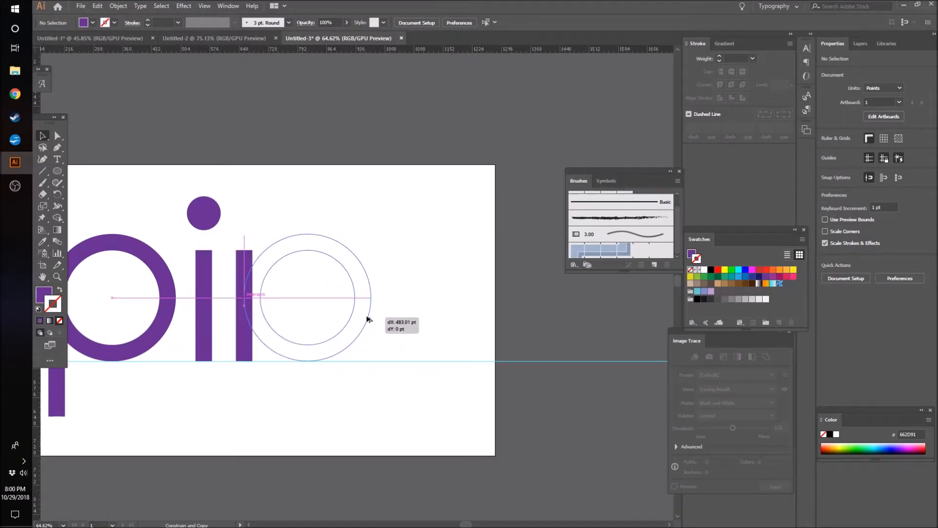
pyautogui.moveTo(367, 319)
pyautogui.mouseDown()
pyautogui.moveTo(353, 323)
pyautogui.moveTo(362, 321)
pyautogui.mouseUp()
pyautogui.click(397, 233)
# Stretch the new stem upward to match the full height of the duplicated ring.
pyautogui.click(250, 264)
pyautogui.moveTo(245, 250); pyautogui.dragTo(249, 234)
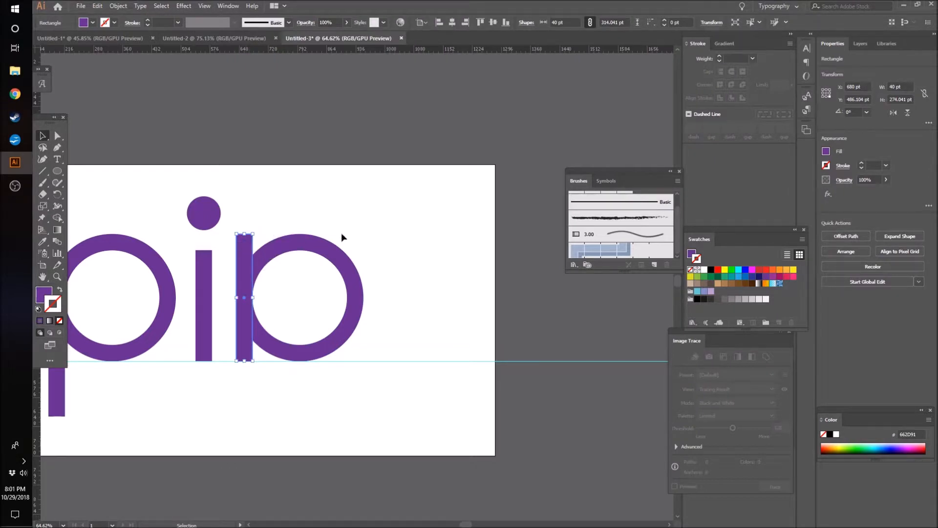
pyautogui.click(377, 233)
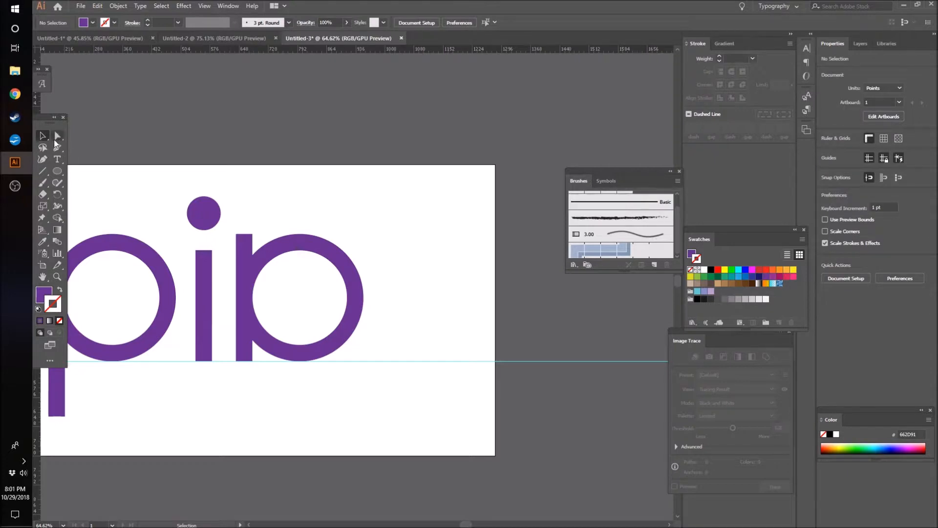
# Duplicate the tall stem about 274 pt horizontally so it lines up with the right edge of the duplicated ring.
pyautogui.moveTo(241, 298); pyautogui.dragTo(350, 297)
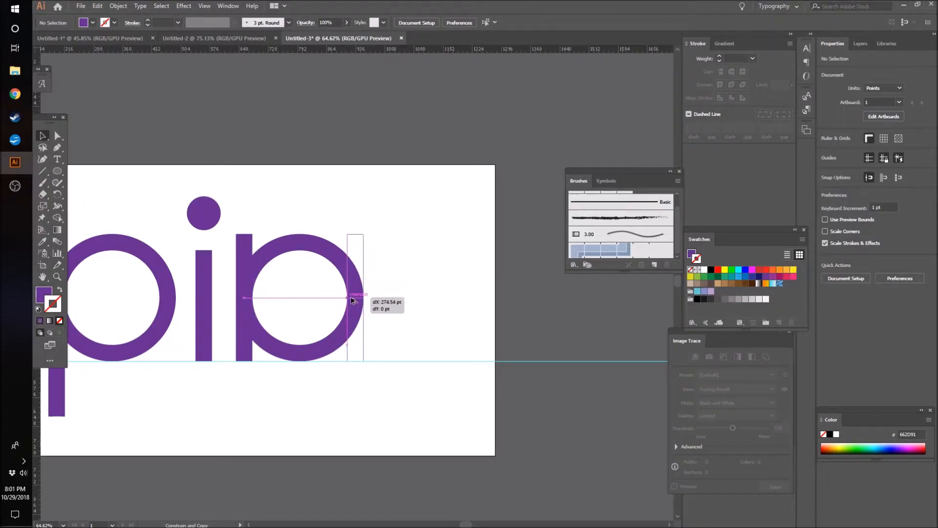
pyautogui.moveTo(351, 299); pyautogui.dragTo(350, 299)
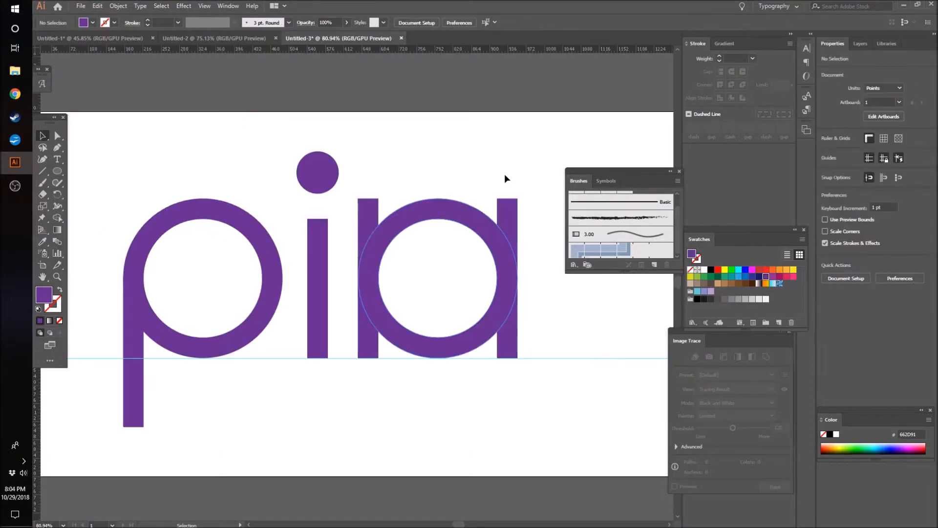
pyautogui.click(500, 166)
# Try scaling down the ring between the two tall stems, and undo the change.
pyautogui.click(495, 233)
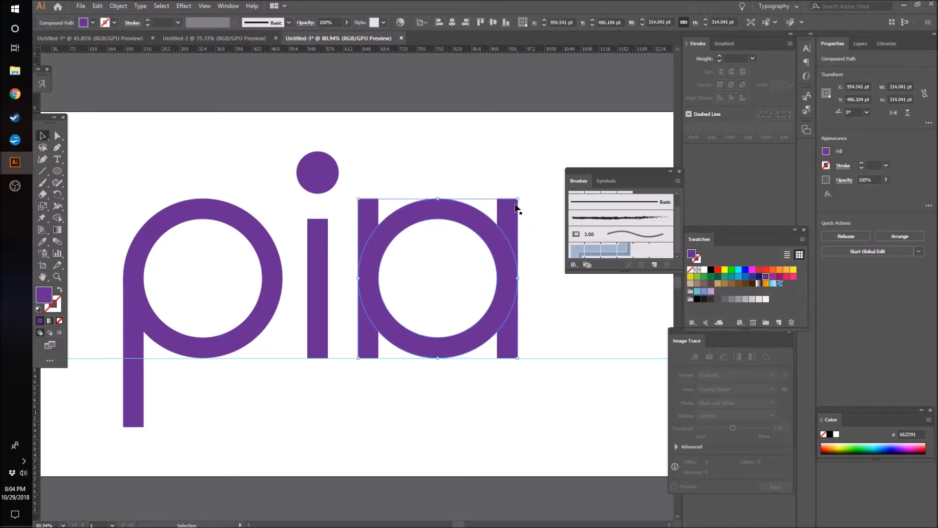
pyautogui.moveTo(517, 200); pyautogui.dragTo(512, 205)
pyautogui.hotkey('ctrl', 'z')
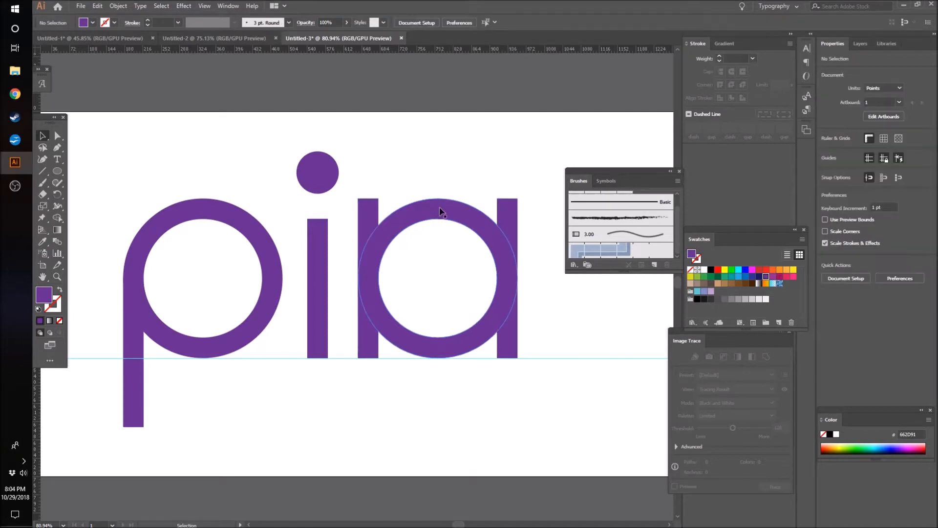
# Delete the ring between the two tall stems and draw a circle about 218 pt wide in its place.
pyautogui.press('Delete')
pyautogui.click(58, 171)
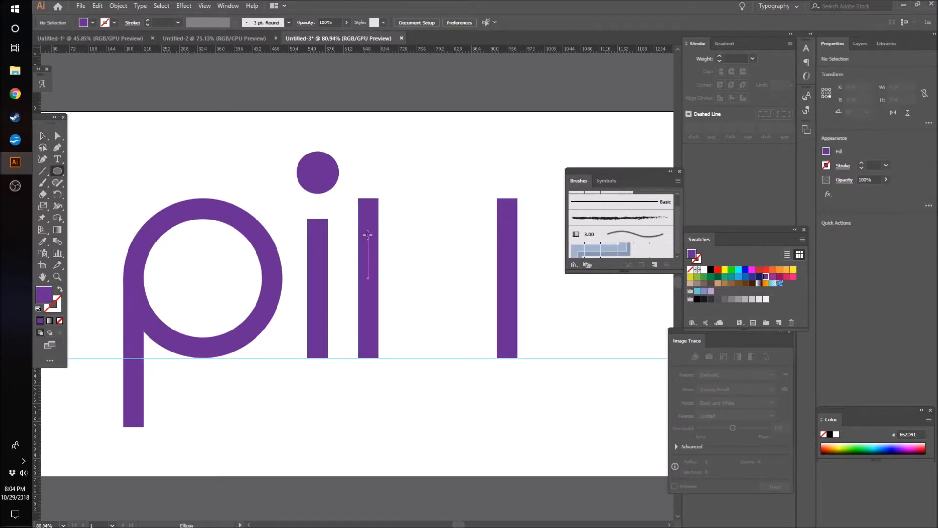
pyautogui.moveTo(367, 235)
pyautogui.mouseDown()
pyautogui.moveTo(486, 317)
pyautogui.moveTo(479, 344)
pyautogui.mouseUp()
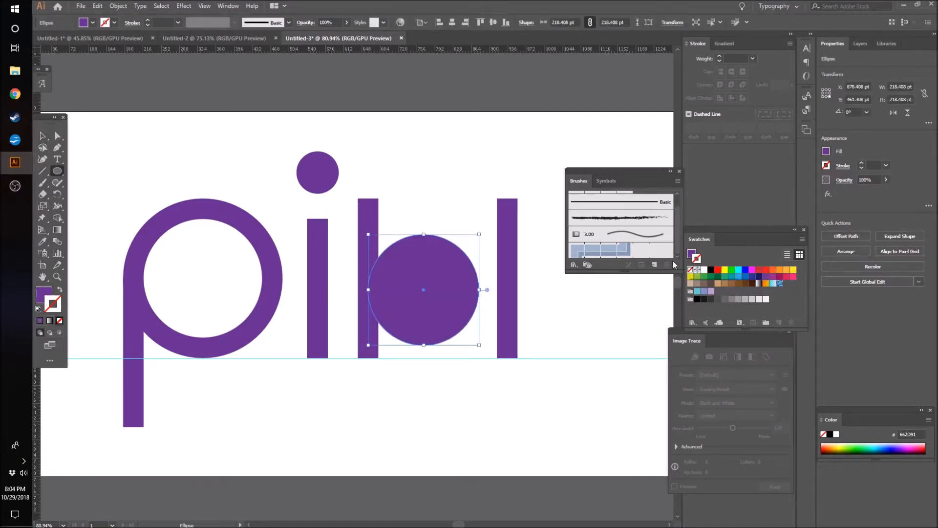
# Swap the new circle's fill for a purple stroke and set the stroke weight to 40 pt.
pyautogui.click(58, 290)
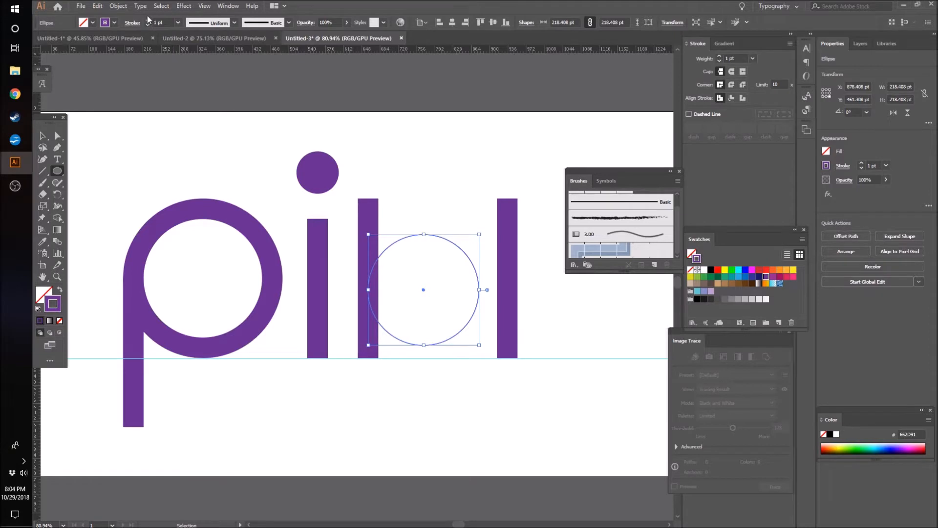
pyautogui.click(177, 22)
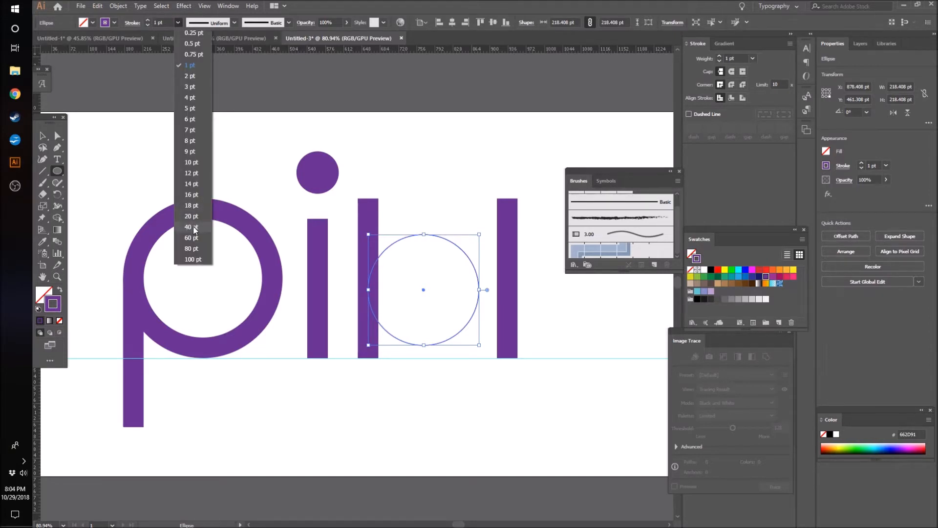
pyautogui.click(193, 208)
# Enlarge the stroked circle to about 236 pt and raise it so its outer top is level with the tall stems' upper ends.
pyautogui.click(43, 141)
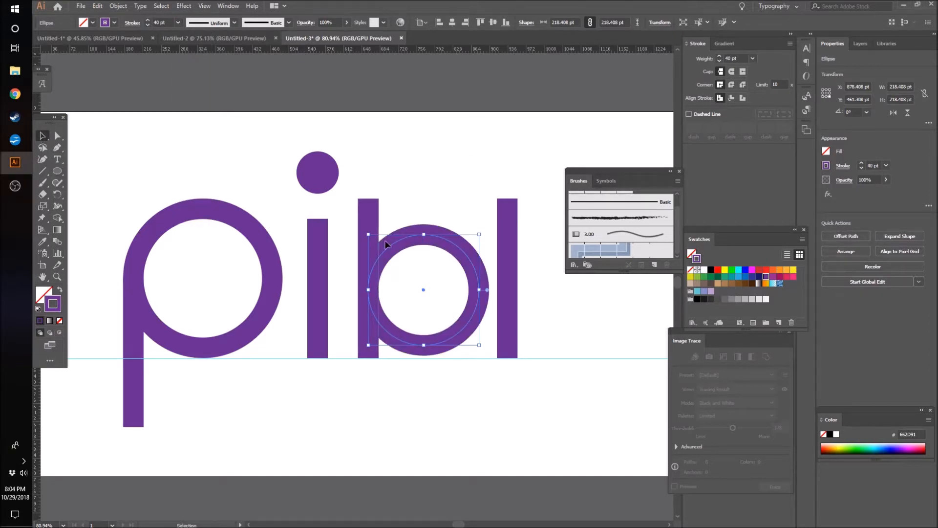
pyautogui.moveTo(479, 234)
pyautogui.mouseDown()
pyautogui.moveTo(491, 226)
pyautogui.moveTo(468, 234)
pyautogui.moveTo(467, 226)
pyautogui.mouseUp()
pyautogui.click(473, 172)
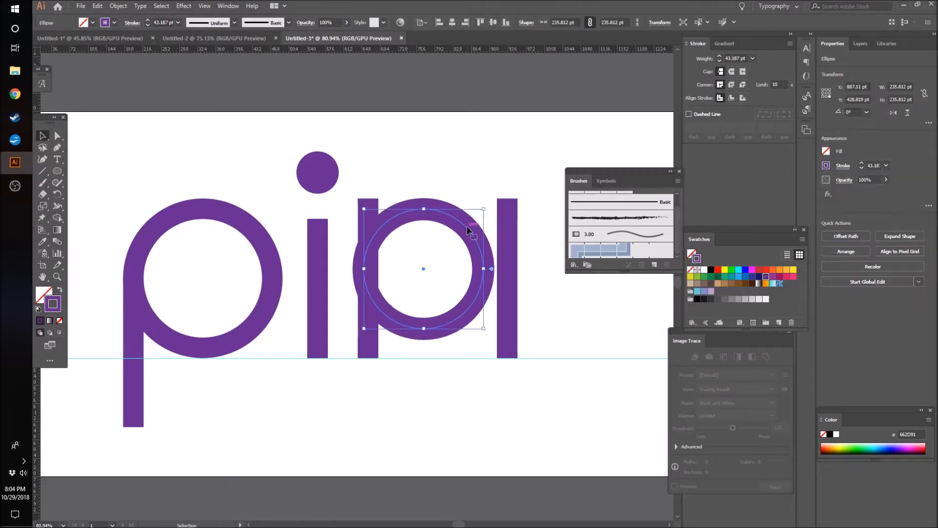
pyautogui.click(465, 202)
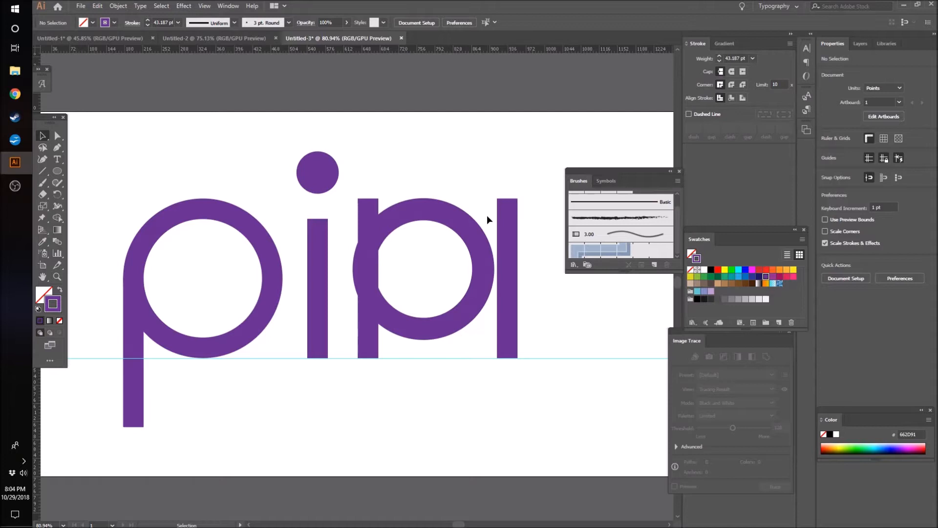
# Move the rightmost stem left until it overlaps the right side of the stroked ring.
pyautogui.moveTo(509, 256); pyautogui.dragTo(480, 255)
pyautogui.click(533, 259)
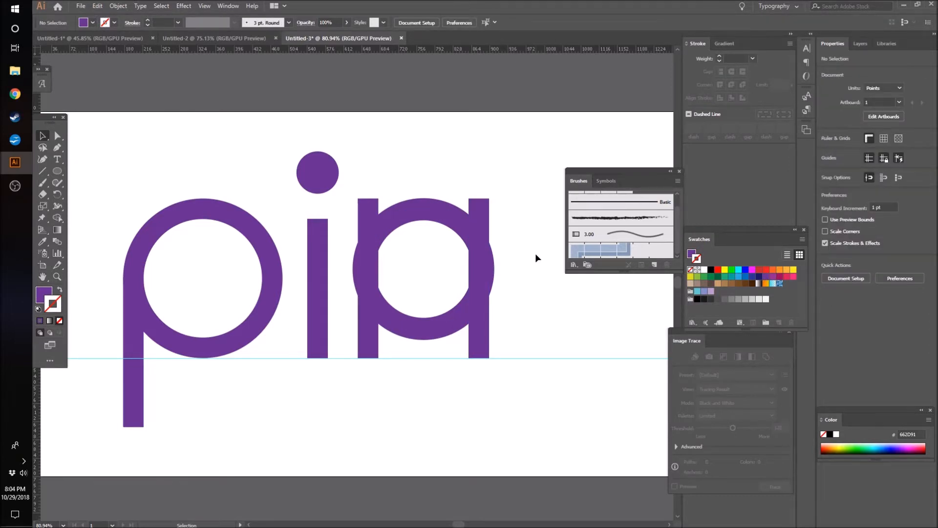
pyautogui.hscroll(3, 535, 253)
pyautogui.moveTo(284, 168); pyautogui.dragTo(471, 377)
pyautogui.click(373, 162)
# Convert the stroke of the ring between the two tall stems to an outlined shape with Outline Stroke.
pyautogui.click(356, 215)
pyautogui.click(123, 6)
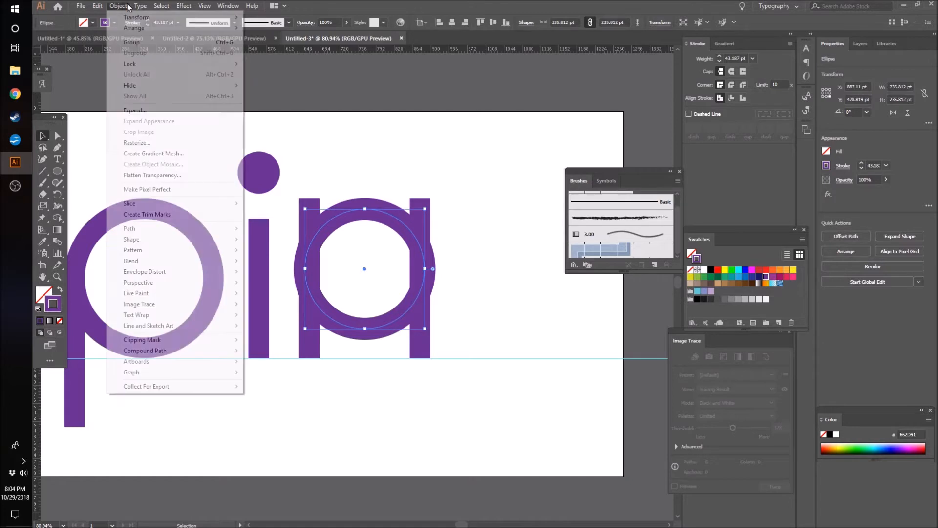
pyautogui.moveTo(163, 228)
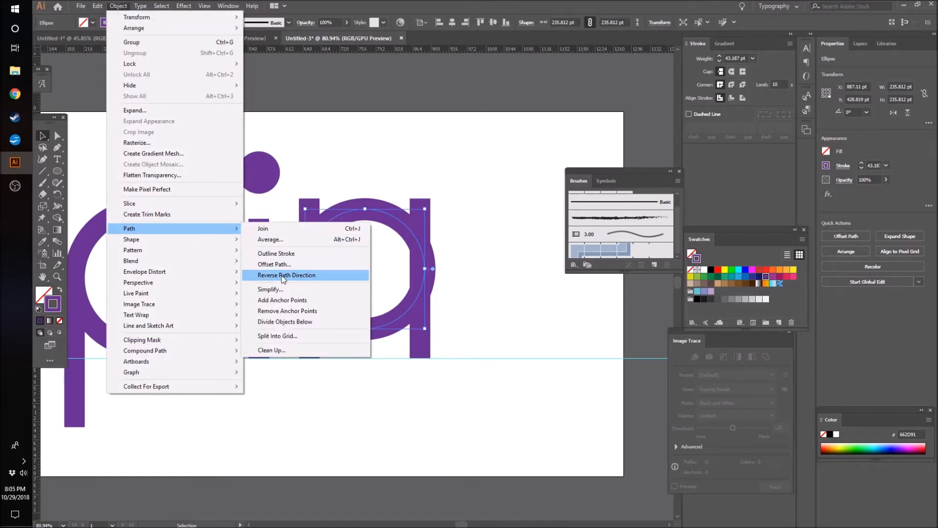
pyautogui.click(284, 253)
pyautogui.click(304, 161)
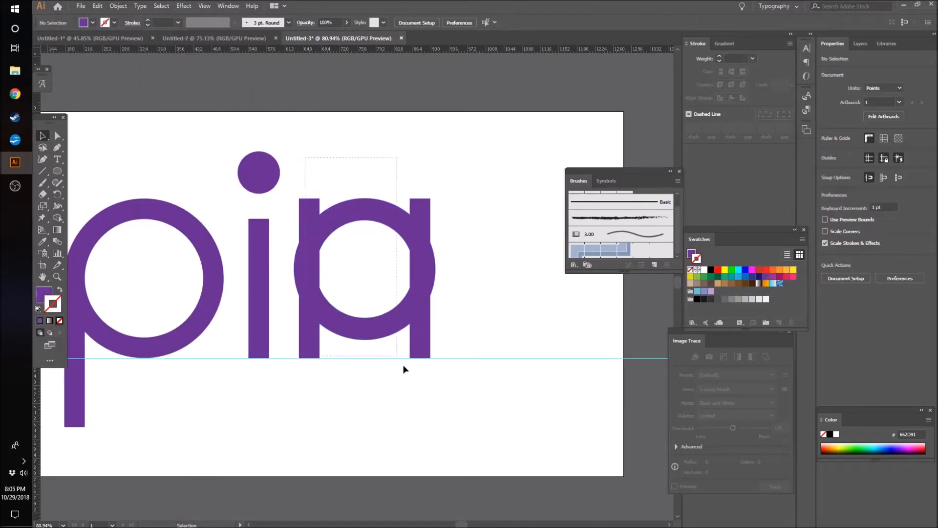
# Trim the ring and two tall stems into a lowercase n with Shape Builder, removing the outer bulges and lower half and merging the rest.
pyautogui.moveTo(308, 157); pyautogui.dragTo(424, 408)
pyautogui.hotkey('shift', 'm')
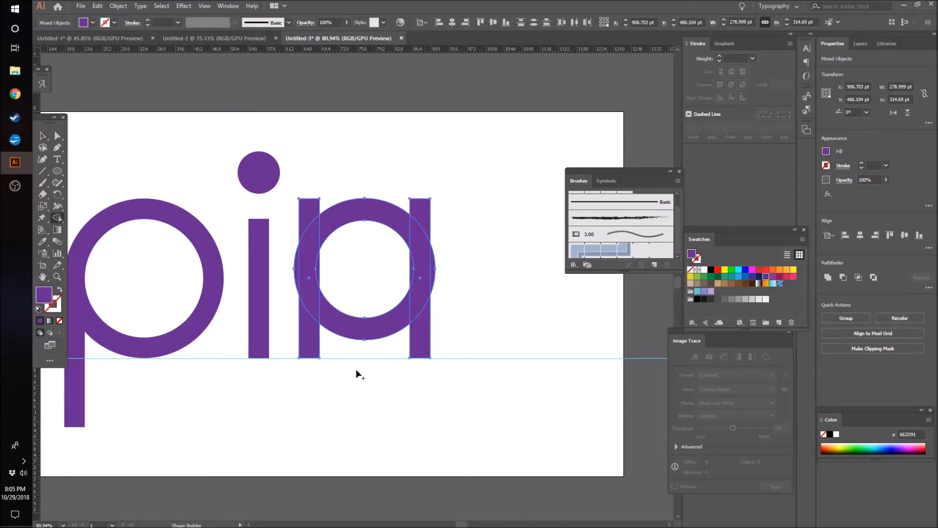
pyautogui.keyDown('alt'); pyautogui.click(296, 279); pyautogui.keyUp('alt')
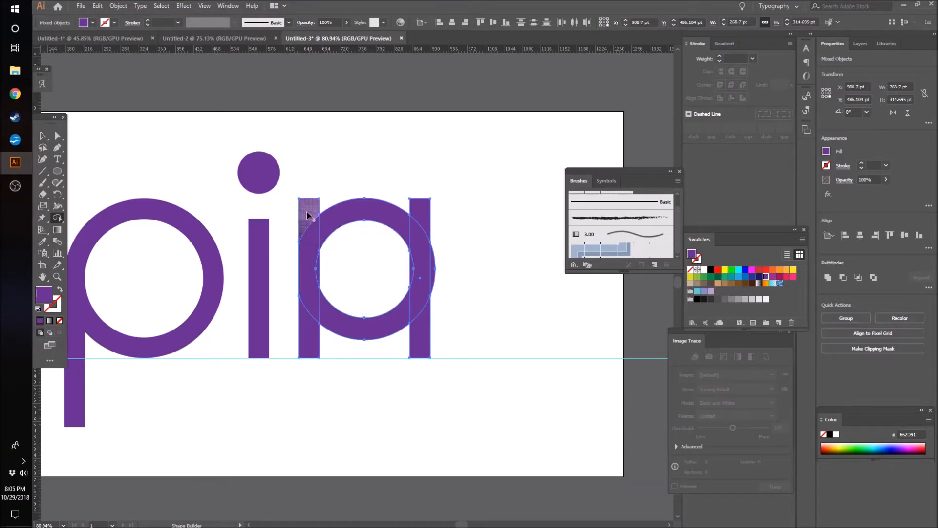
pyautogui.keyDown('alt'); pyautogui.click(357, 325); pyautogui.keyUp('alt')
pyautogui.moveTo(421, 325); pyautogui.dragTo(413, 279)
pyautogui.moveTo(414, 241)
pyautogui.mouseDown()
pyautogui.moveTo(363, 212)
pyautogui.moveTo(329, 218)
pyautogui.moveTo(316, 244)
pyautogui.mouseUp()
pyautogui.keyDown('alt'); pyautogui.click(429, 217); pyautogui.keyUp('alt')
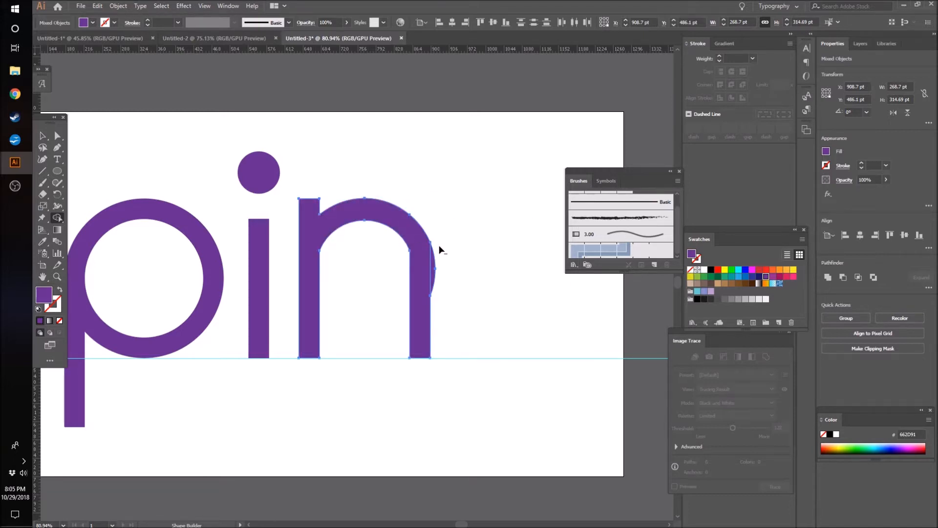
pyautogui.keyDown('alt'); pyautogui.click(435, 268); pyautogui.keyUp('alt')
# Round the n's inner arch corners and its outer right shoulder, giving the shoulder a corner radius of about 90 pt.
pyautogui.click(57, 136)
pyautogui.click(412, 327)
pyautogui.click(331, 272)
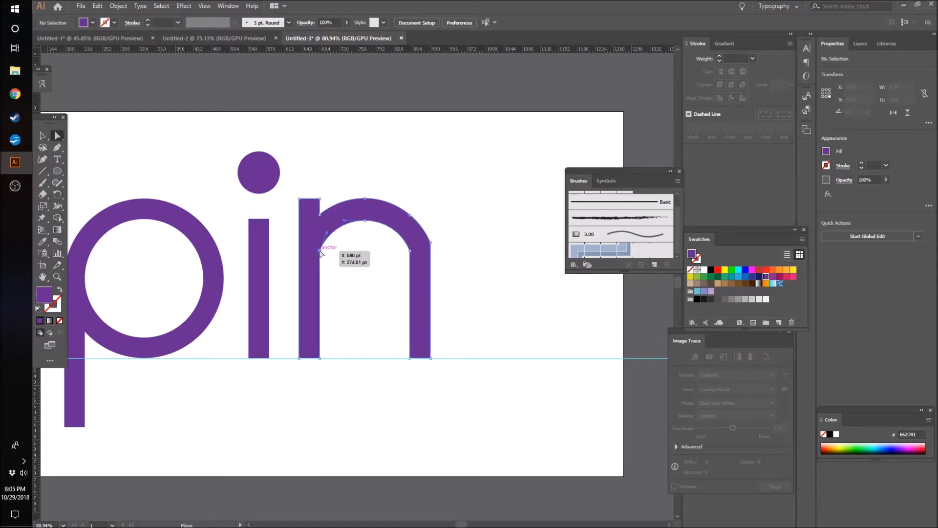
pyautogui.click(319, 251)
pyautogui.keyDown('shift'); pyautogui.click(409, 250); pyautogui.keyUp('shift')
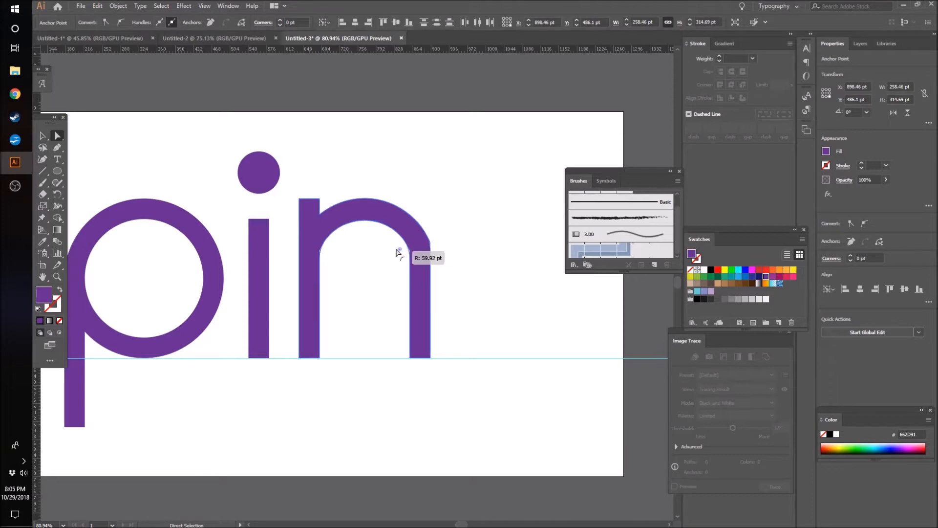
pyautogui.moveTo(399, 252); pyautogui.dragTo(164, 297)
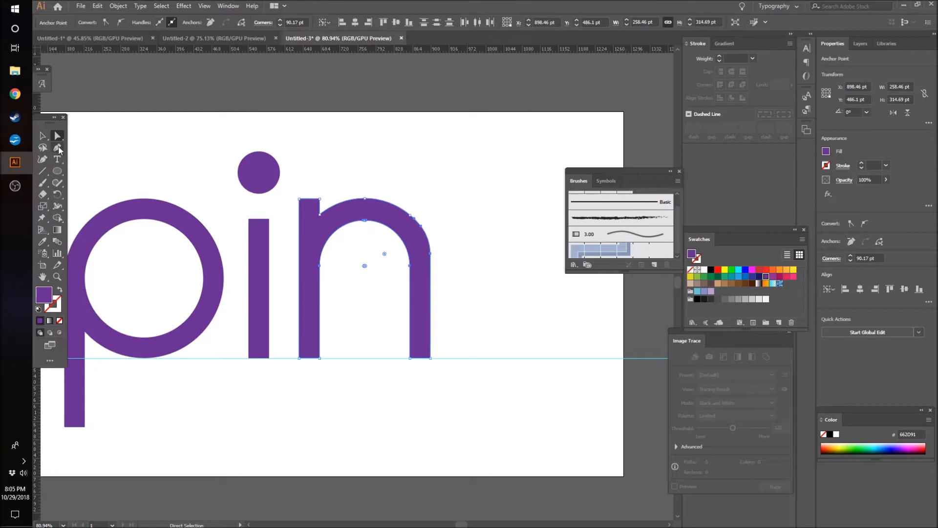
pyautogui.click(45, 137)
pyautogui.click(327, 136)
# Extend the i's stem up to the height of the n and raise its dot above the stem.
pyautogui.press('z')
pyautogui.moveTo(477, 152); pyautogui.dragTo(338, 181)
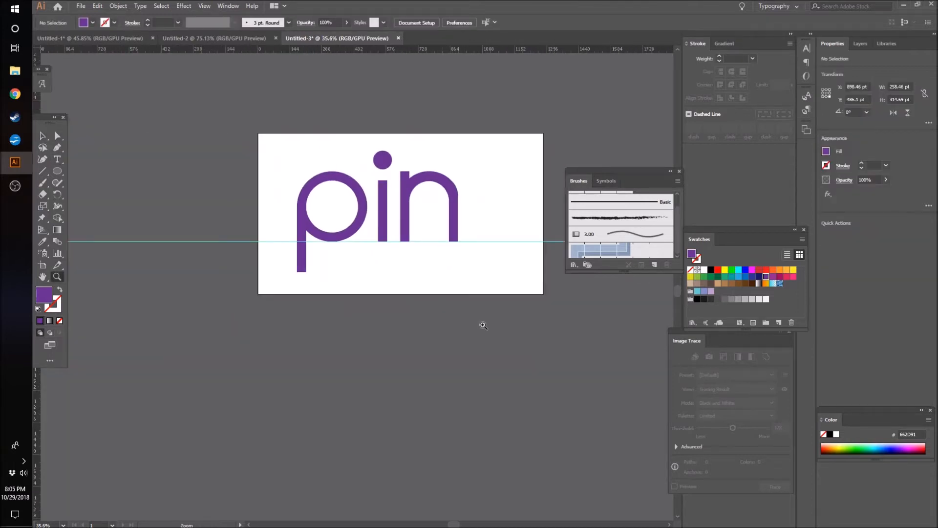
pyautogui.scroll(5, 464, 337)
pyautogui.scroll(2, 472, 354)
pyautogui.moveTo(438, 310); pyautogui.dragTo(244, 274)
pyautogui.click(42, 138)
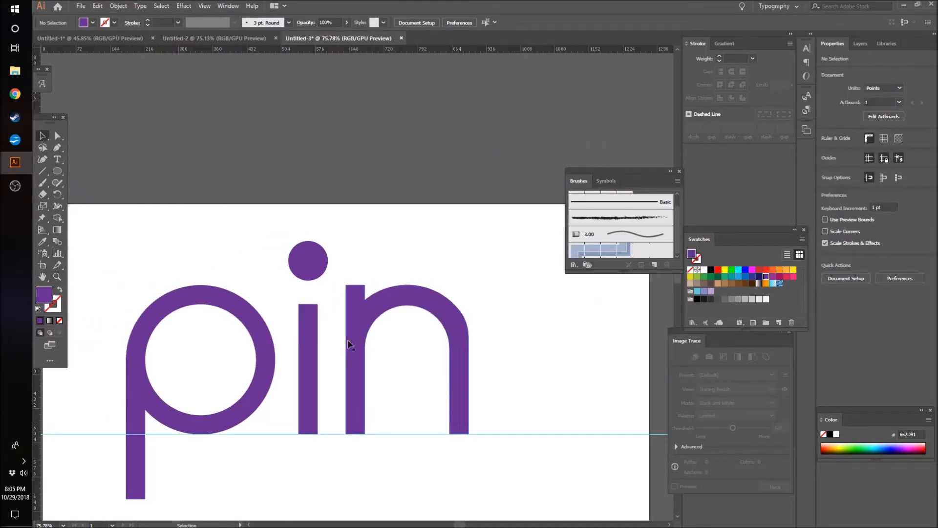
pyautogui.click(309, 338)
pyautogui.moveTo(309, 304); pyautogui.dragTo(303, 233)
pyautogui.click(341, 245)
pyautogui.click(475, 250)
# Duplicate the i's stem to the right of the n, with its foot on the baseline guide.
pyautogui.press('z')
pyautogui.moveTo(475, 250); pyautogui.dragTo(402, 265)
pyautogui.hscroll(7, 462, 326)
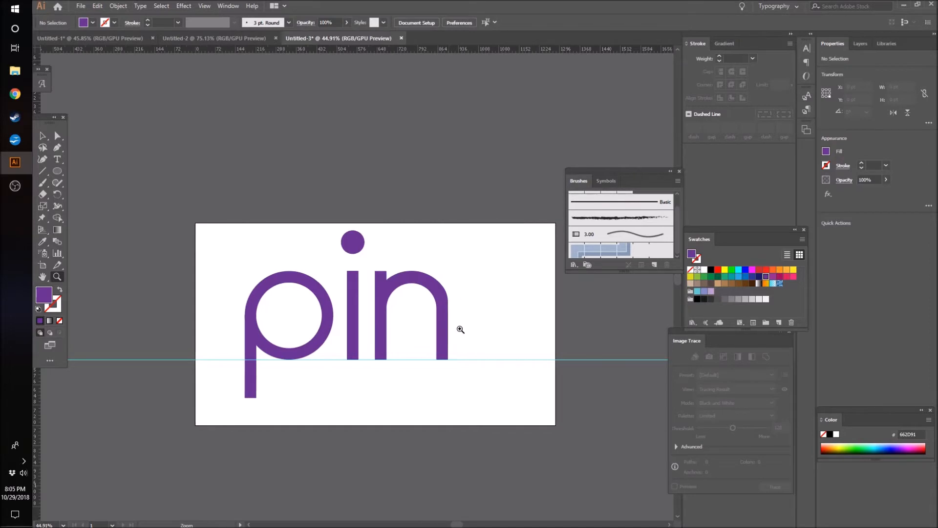
pyautogui.hscroll(5, 459, 330)
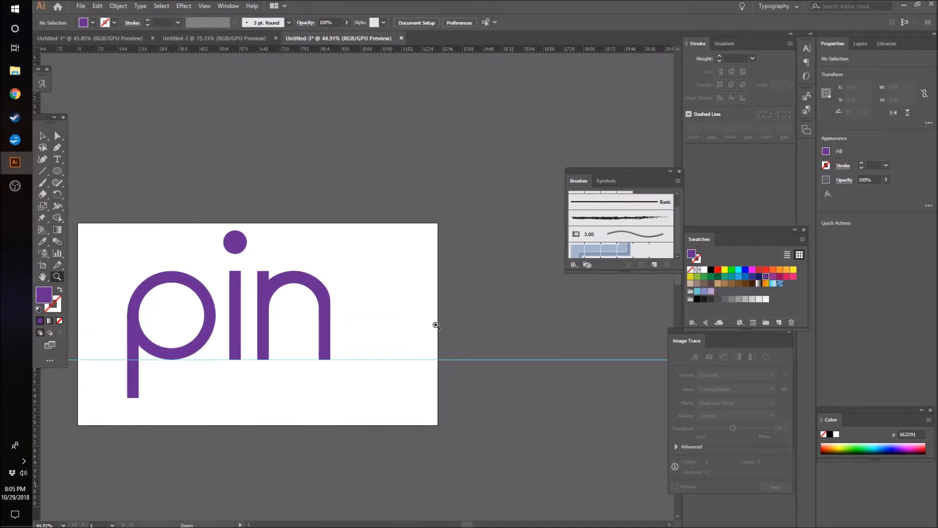
pyautogui.hscroll(-1, 433, 332)
pyautogui.hscroll(-2, 432, 340)
pyautogui.press('v')
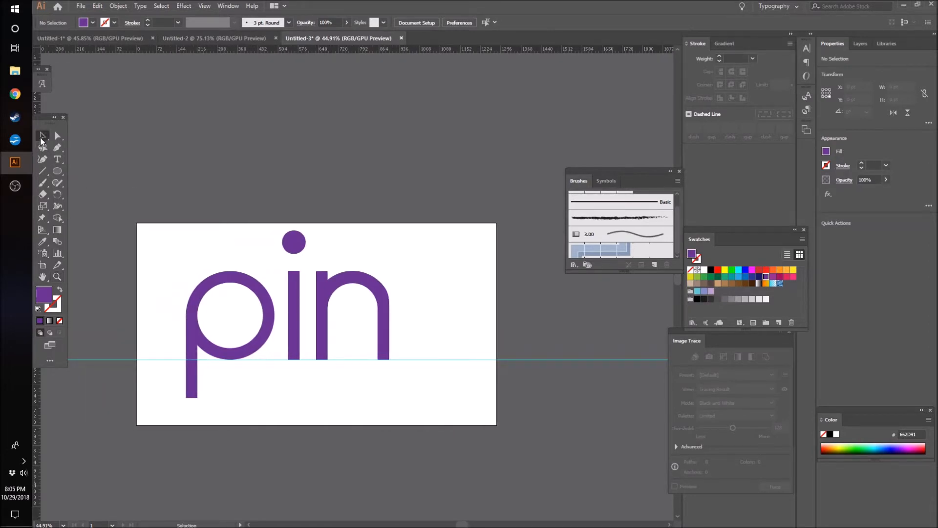
pyautogui.hotkey('ctrl', 'a')
pyautogui.moveTo(327, 342); pyautogui.dragTo(442, 330)
pyautogui.click(413, 310)
pyautogui.click(376, 313)
# Stretch the new rightmost stem upward to about 459 pt tall, level with the top of the i's dot.
pyautogui.press('z')
pyautogui.press('v')
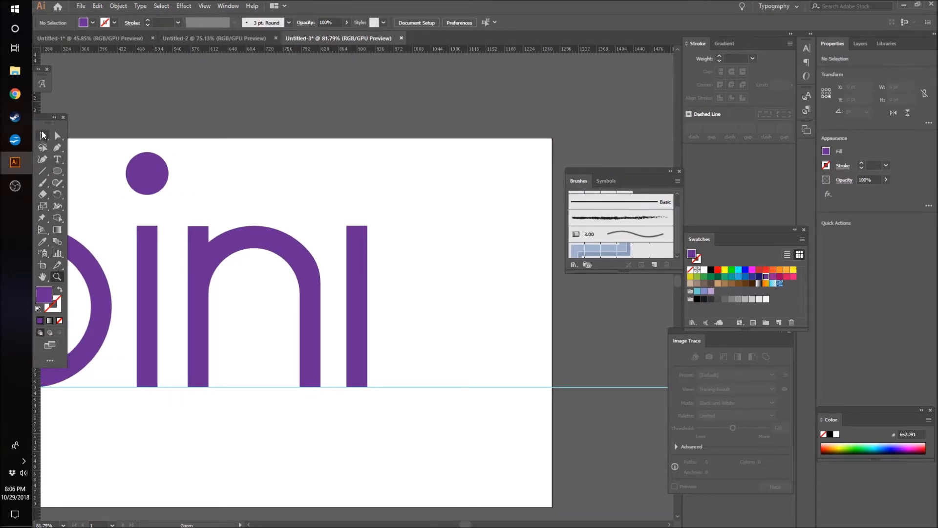
pyautogui.click(362, 282)
pyautogui.moveTo(357, 225); pyautogui.dragTo(362, 154)
pyautogui.click(436, 233)
pyautogui.press('z')
pyautogui.moveTo(508, 270); pyautogui.dragTo(518, 291)
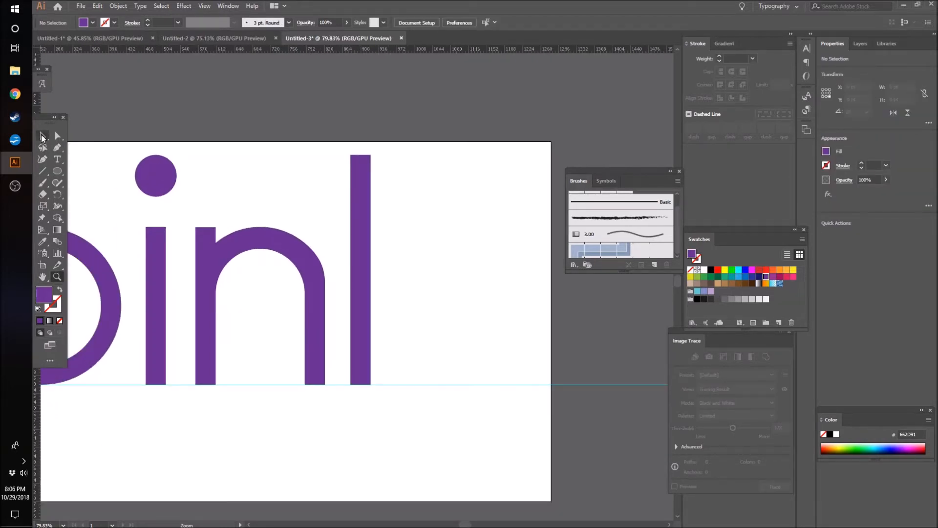
# Duplicate the tall stem, rotate the copy 45° clockwise, and place it diagonally across the middle of the tall stem.
pyautogui.click(42, 136)
pyautogui.moveTo(360, 269); pyautogui.dragTo(426, 245)
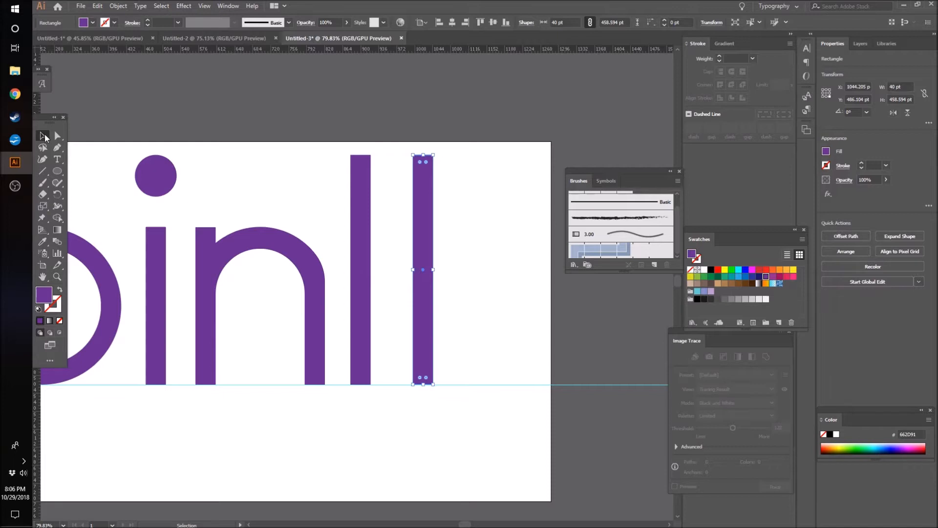
pyautogui.press('r')
pyautogui.moveTo(419, 216); pyautogui.dragTo(458, 218)
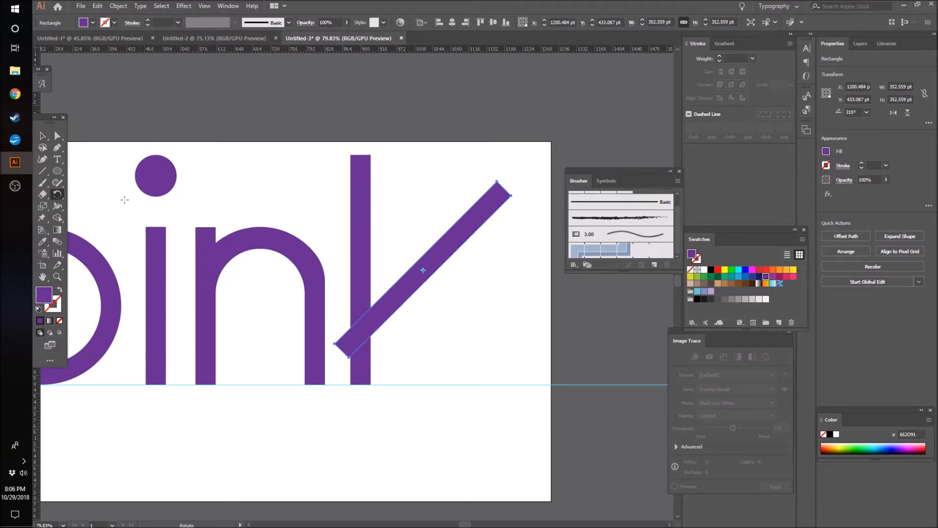
pyautogui.press('v')
pyautogui.moveTo(444, 242); pyautogui.dragTo(395, 264)
pyautogui.click(435, 276)
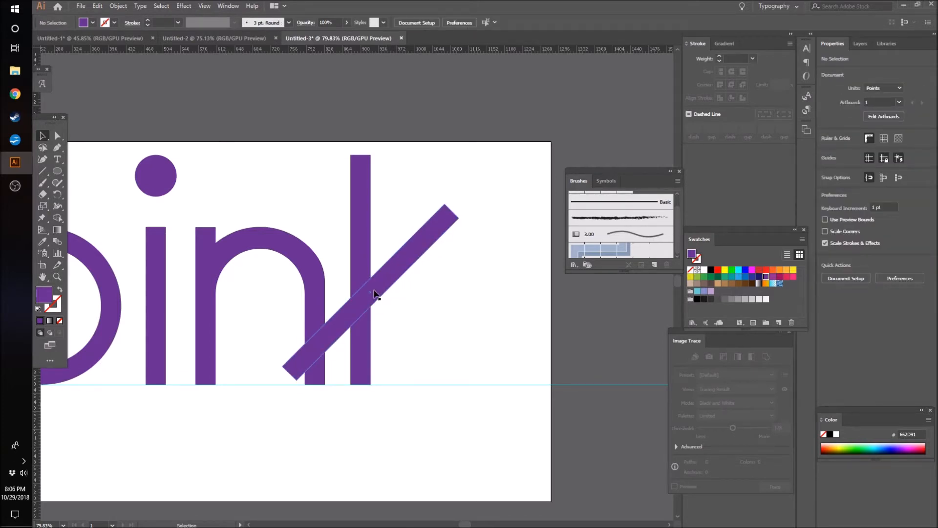
# Add a second diagonal bar perpendicular to the first, crossing it at the tall stem with their right ends aligned.
pyautogui.moveTo(385, 271); pyautogui.dragTo(388, 257)
pyautogui.press('r')
pyautogui.moveTo(433, 230); pyautogui.dragTo(376, 313)
pyautogui.click(42, 137)
pyautogui.click(490, 298)
pyautogui.click(425, 278)
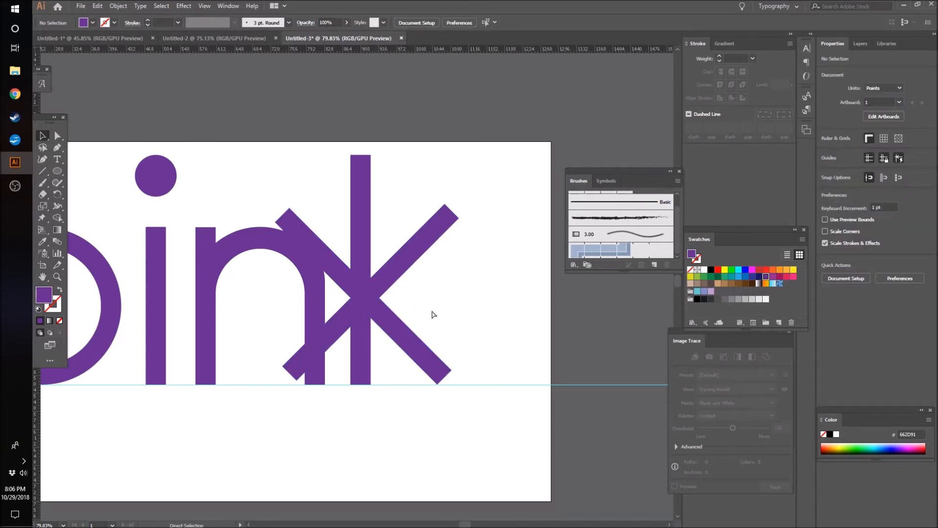
pyautogui.hotkey('ctrl', 'z')
pyautogui.click(477, 303)
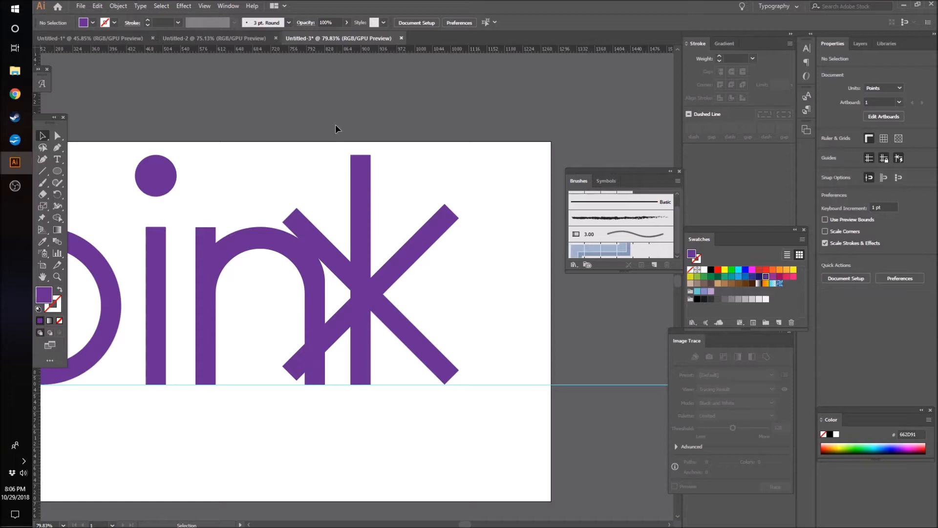
# Remove the diagonal bars' parts left of the tall stem with Shape Builder and merge the remaining pieces into a k.
pyautogui.moveTo(352, 139); pyautogui.dragTo(455, 391)
pyautogui.hotkey('shift', 'm')
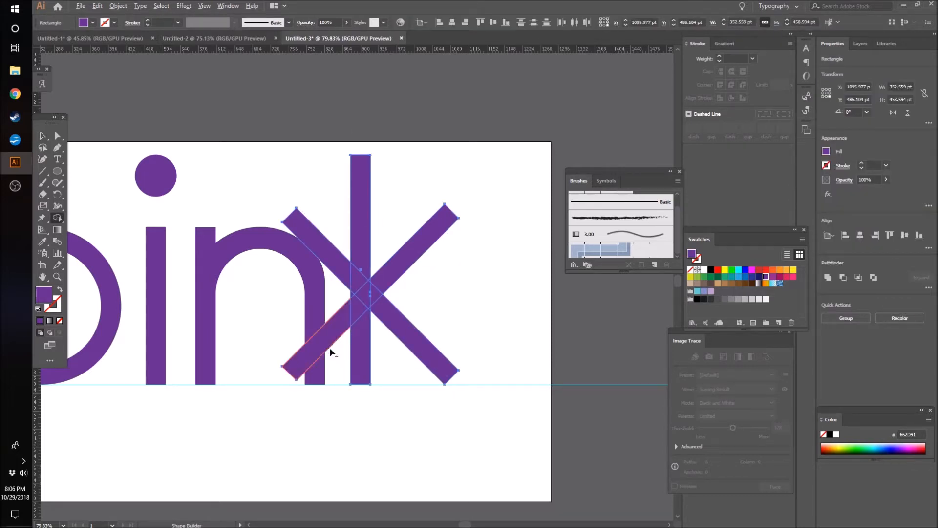
pyautogui.moveTo(337, 319)
pyautogui.keyDown('alt'); pyautogui.mouseDown()
pyautogui.moveTo(347, 264)
pyautogui.moveTo(358, 253)
pyautogui.moveTo(358, 309)
pyautogui.moveTo(368, 287)
pyautogui.moveTo(387, 281)
pyautogui.moveTo(377, 314)
pyautogui.mouseUp(); pyautogui.keyUp('alt')
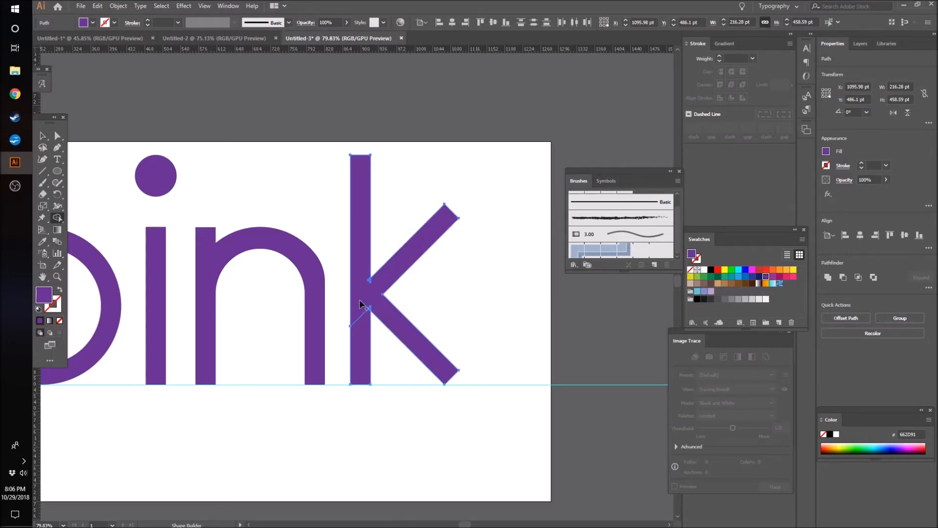
# Reshape the ends of the k's leg and arm into flat horizontal cuts by moving their outer corner anchors, the leg's onto the baseline.
pyautogui.click(57, 135)
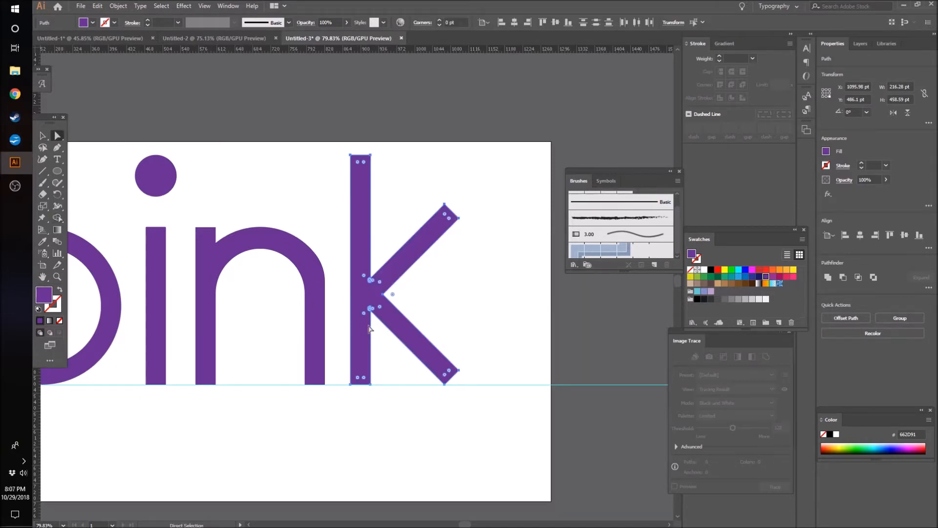
pyautogui.click(465, 371)
pyautogui.moveTo(457, 371); pyautogui.dragTo(473, 385)
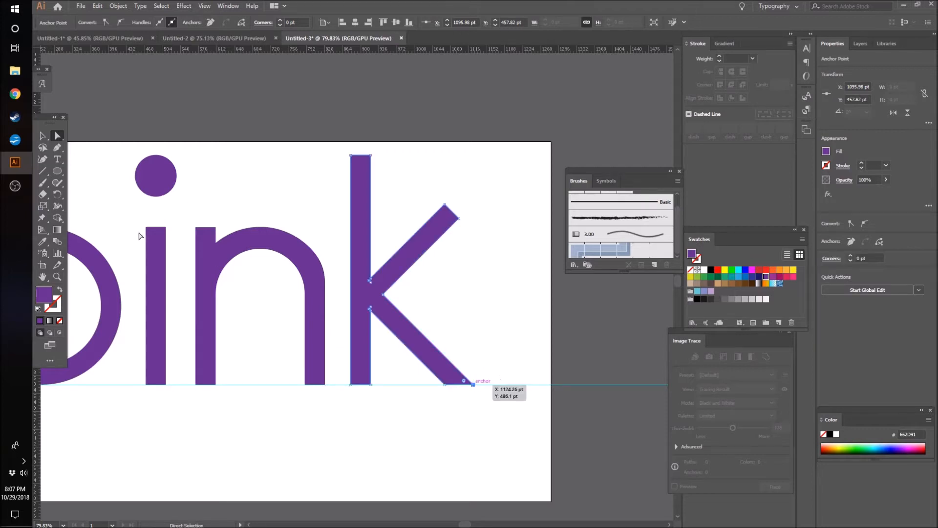
pyautogui.click(460, 218)
pyautogui.moveTo(459, 221); pyautogui.dragTo(473, 204)
pyautogui.click(501, 231)
# Select all four letters and scale them down proportionally about their centre to about 930 pt wide.
pyautogui.press('z')
pyautogui.moveTo(521, 255); pyautogui.dragTo(447, 303)
pyautogui.click(42, 136)
pyautogui.moveTo(447, 399); pyautogui.dragTo(557, 435)
pyautogui.hotkey('ctrl', 'h')
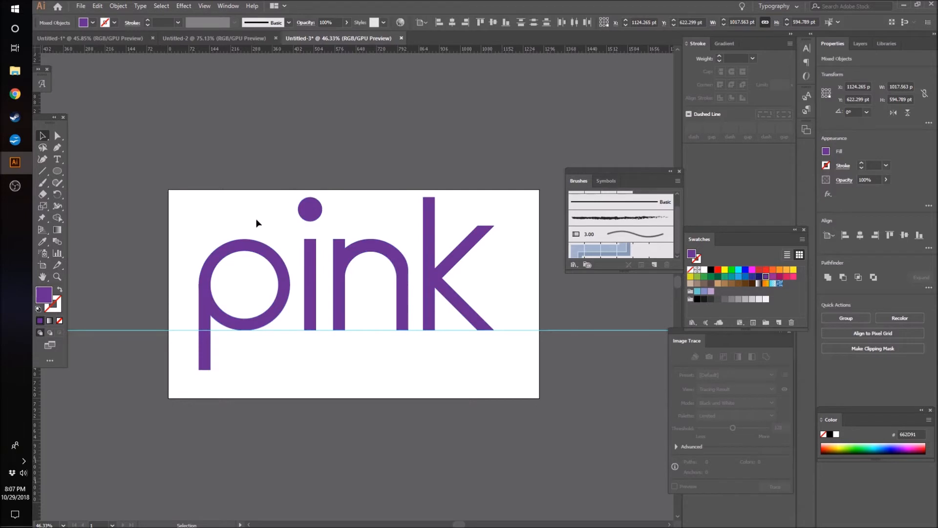
pyautogui.click(124, 154)
pyautogui.moveTo(201, 195); pyautogui.dragTo(550, 408)
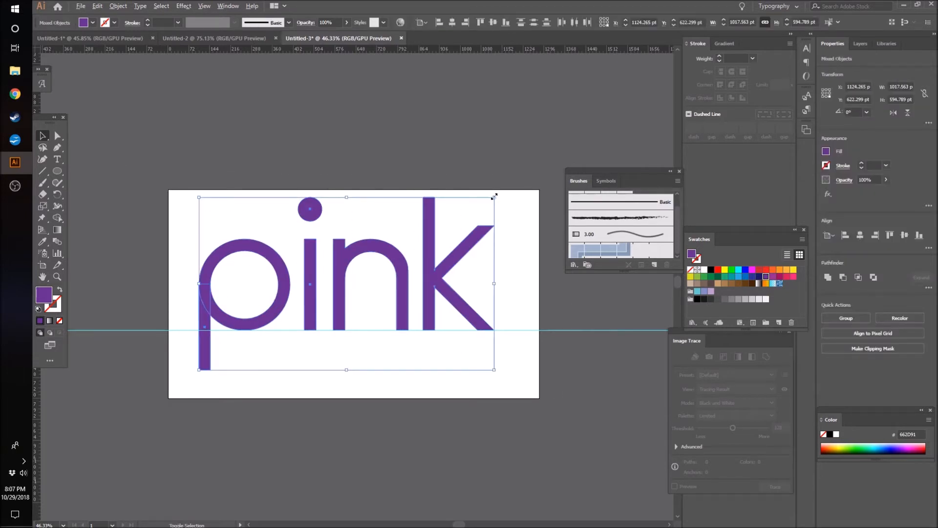
pyautogui.moveTo(493, 196); pyautogui.dragTo(484, 203)
pyautogui.click(531, 192)
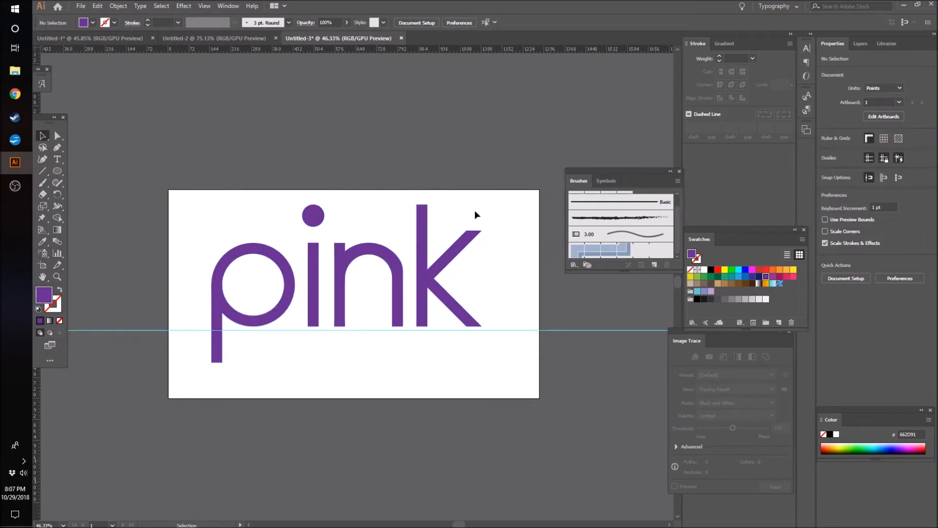
# Hide the baseline guide.
pyautogui.press('a')
pyautogui.hotkey('ctrl', ';')
pyautogui.press('v')
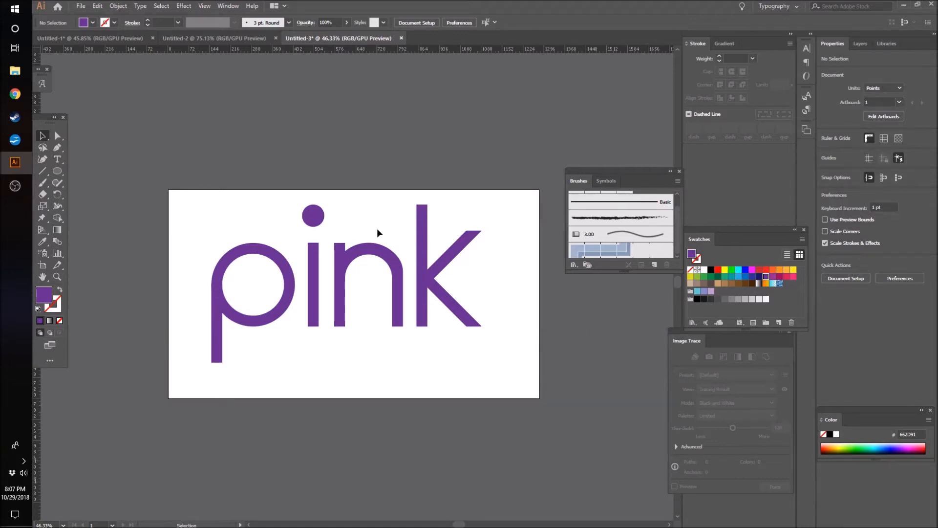
# Group all the letters and centre the group vertically and horizontally on the artboard.
pyautogui.moveTo(143, 184); pyautogui.dragTo(539, 400)
pyautogui.press('a')
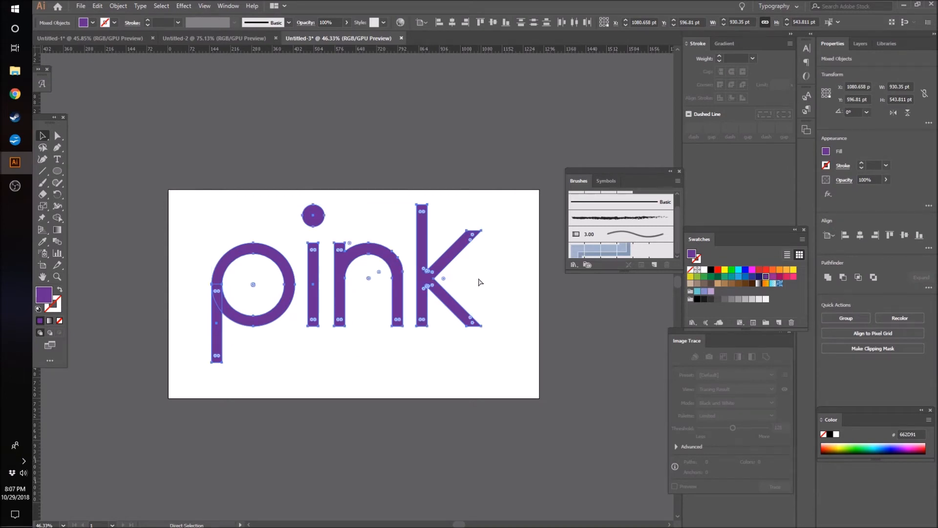
pyautogui.hotkey('ctrl', 'g')
pyautogui.press('v')
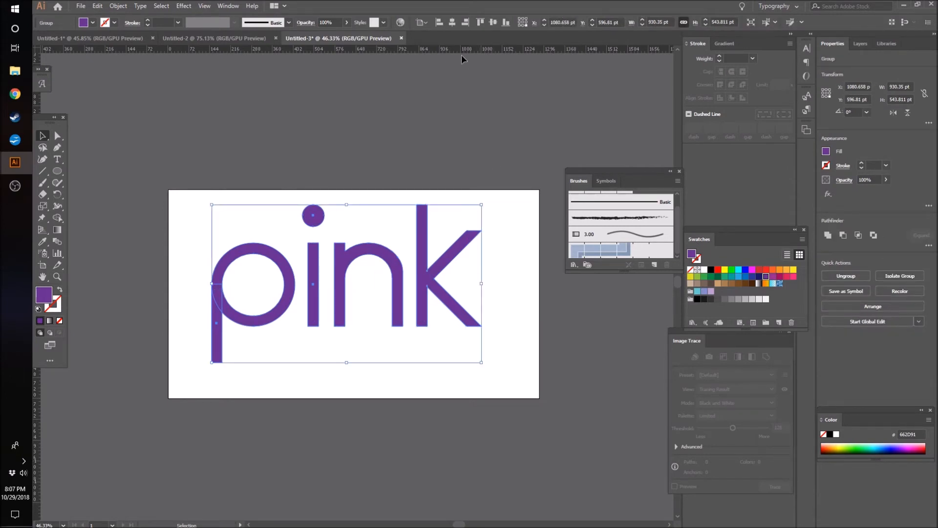
pyautogui.click(492, 22)
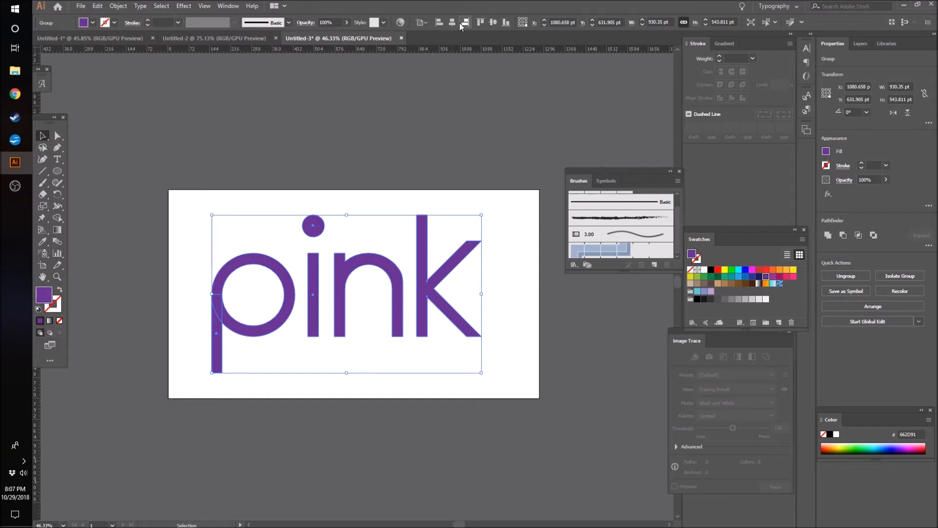
pyautogui.click(453, 22)
pyautogui.click(386, 161)
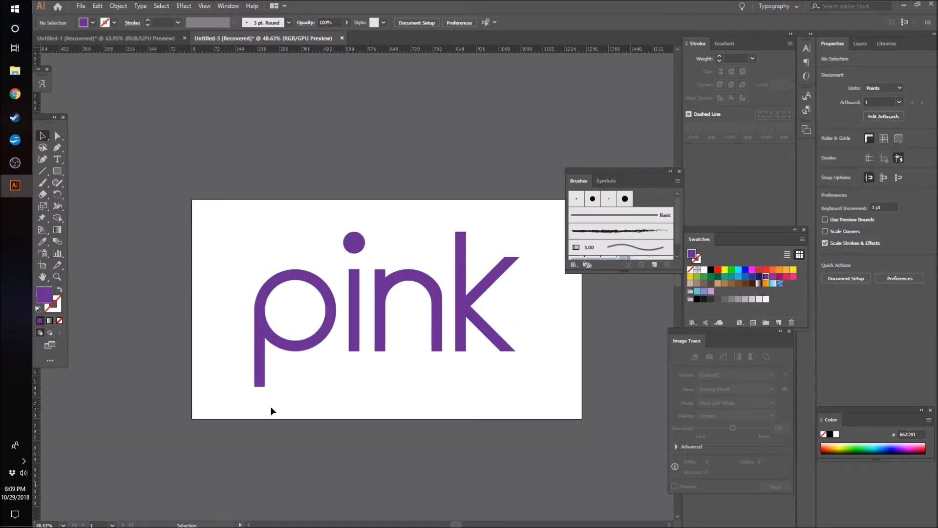
# Isolate the p's stem inside the letter group, lengthen its descender slightly downward, and leave isolation.
pyautogui.doubleClick(261, 382)
pyautogui.click(261, 382)
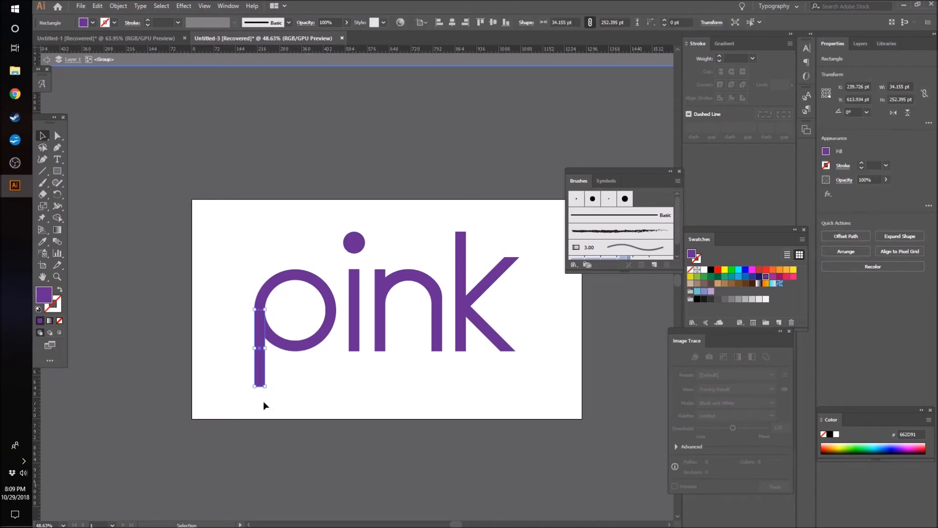
pyautogui.press('z')
pyautogui.click(290, 382)
pyautogui.click(289, 383)
pyautogui.press('v')
pyautogui.click(281, 372)
pyautogui.moveTo(278, 379); pyautogui.dragTo(279, 391)
pyautogui.click(427, 389)
pyautogui.doubleClick(426, 389)
# Recolour the whole lettering group with the magenta-purple swatch 93278F.
pyautogui.press('z')
pyautogui.moveTo(637, 396); pyautogui.dragTo(540, 406)
pyautogui.hscroll(8, 537, 407)
pyautogui.hscroll(5, 537, 406)
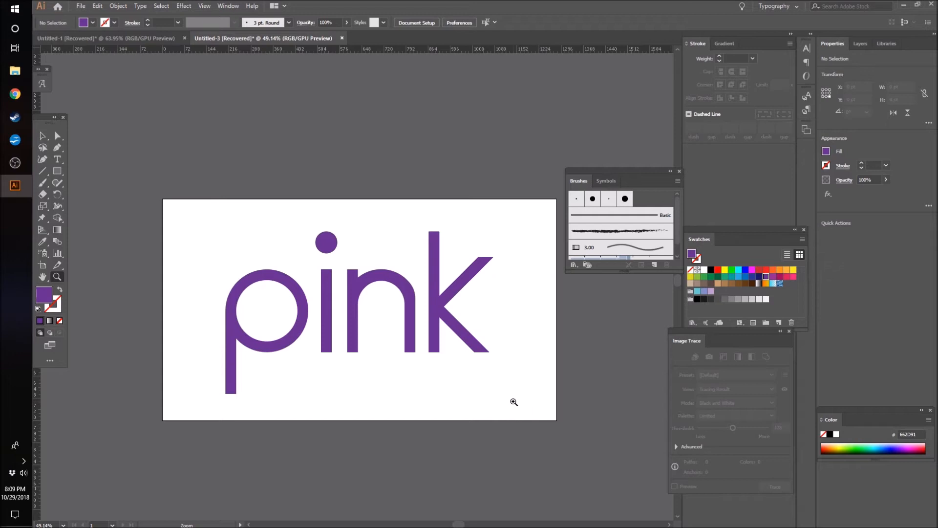
pyautogui.click(42, 135)
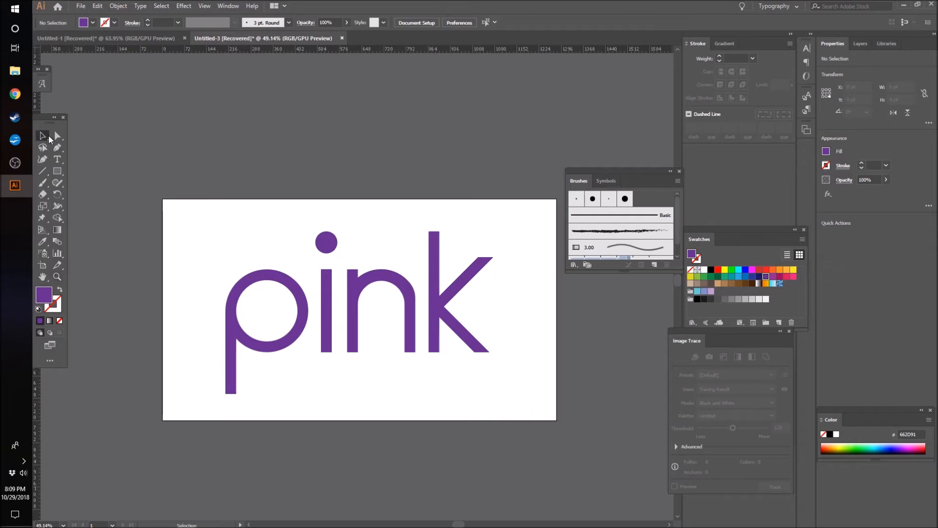
pyautogui.moveTo(542, 416); pyautogui.dragTo(541, 416)
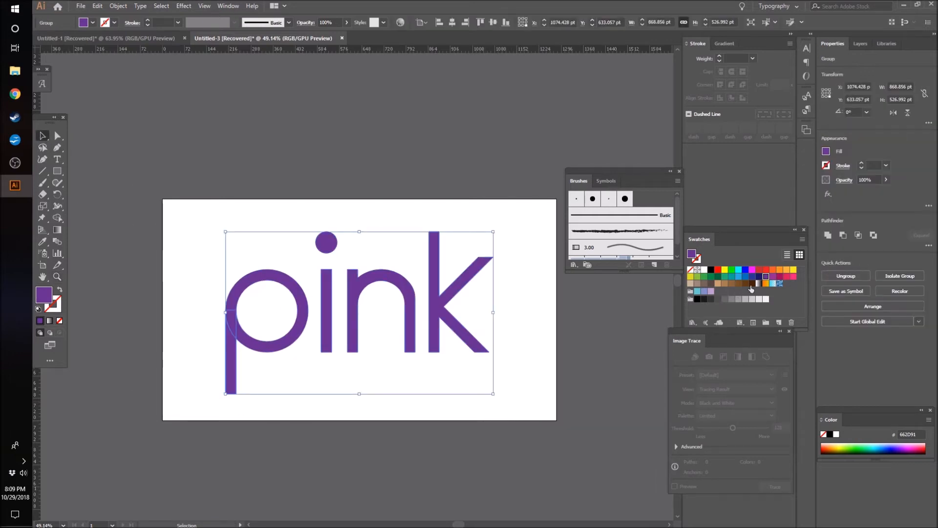
pyautogui.click(774, 277)
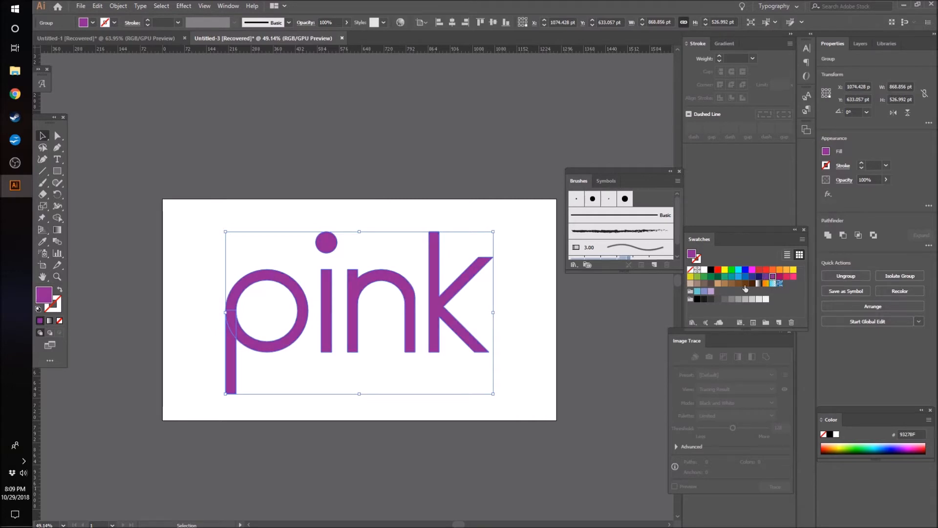
# Recolour the whole lettering group with the dark magenta swatch 9E005D.
pyautogui.click(307, 290)
pyautogui.moveTo(258, 242); pyautogui.dragTo(529, 428)
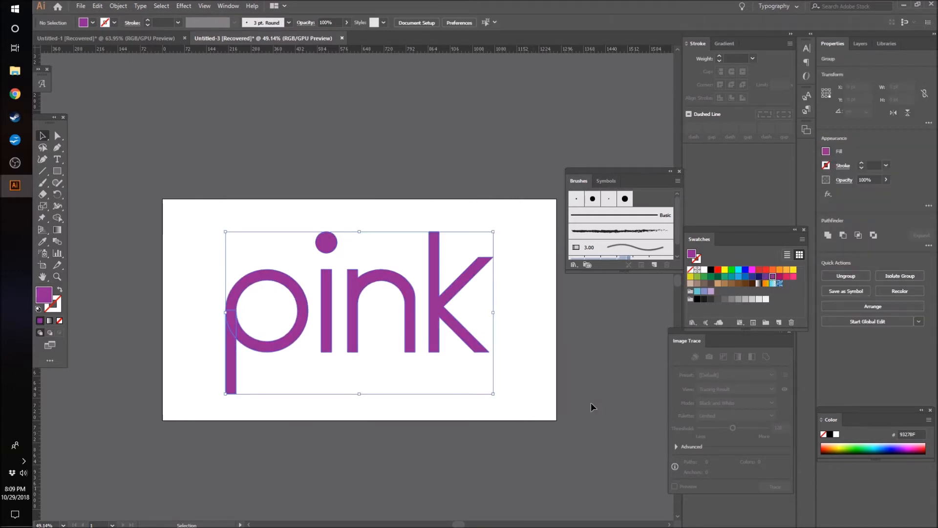
pyautogui.click(779, 277)
pyautogui.click(541, 349)
pyautogui.click(410, 323)
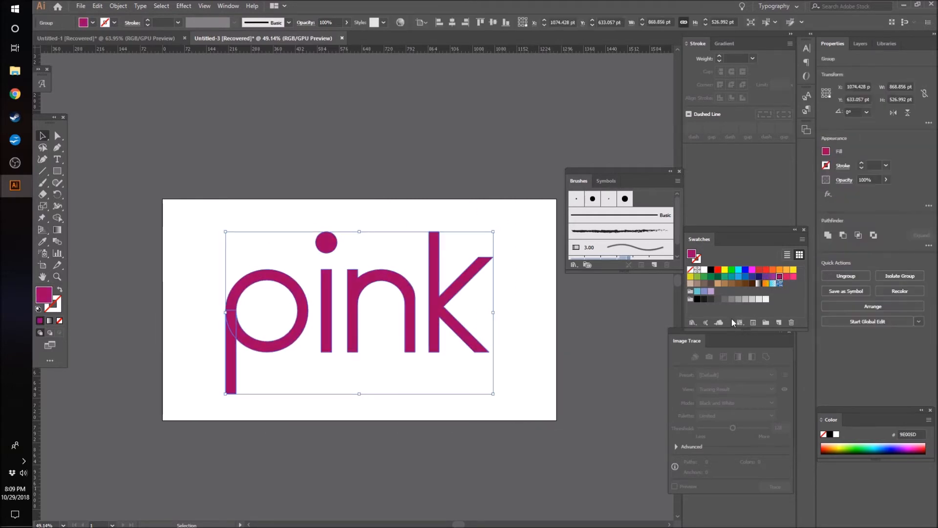
# Edit the lettering's magenta swatch with preview on, lightening it to R=207, G=124, B=150.
pyautogui.doubleClick(779, 277)
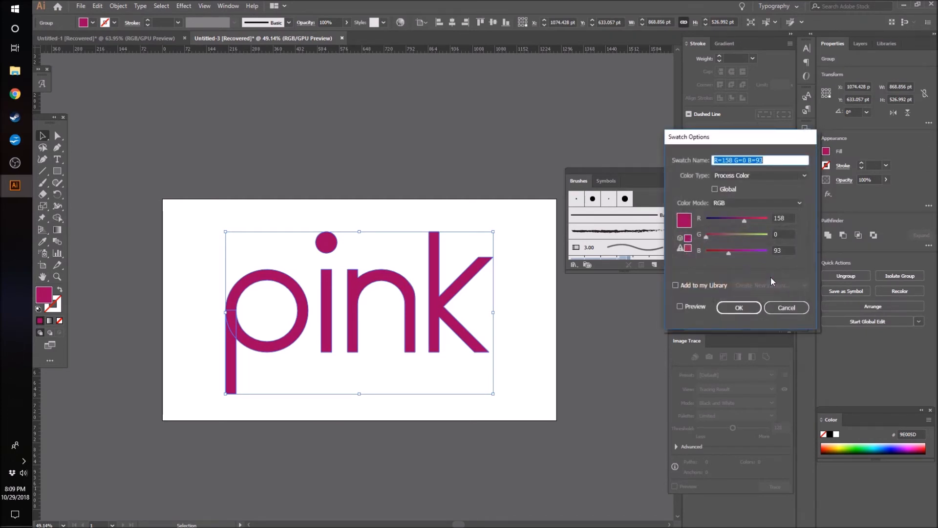
pyautogui.click(682, 304)
pyautogui.moveTo(707, 236); pyautogui.dragTo(752, 219)
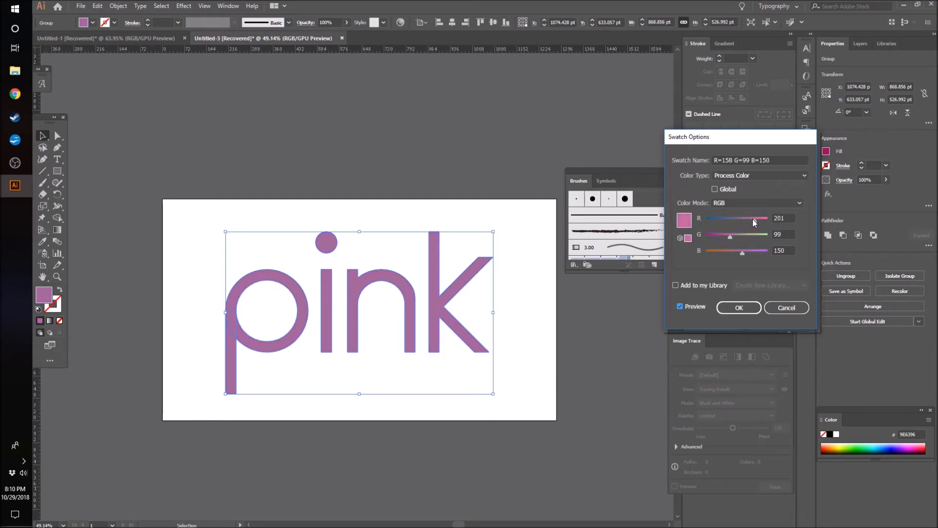
pyautogui.moveTo(727, 237); pyautogui.dragTo(736, 233)
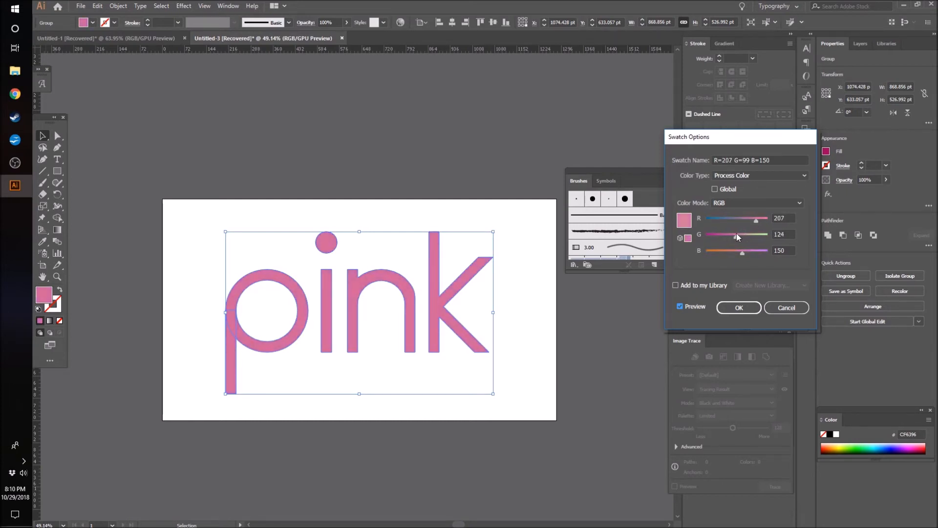
pyautogui.click(741, 308)
# With the lettering group selected, adjust its swatch to a brighter pink of R=223, G=116, B=164, and deselect.
pyautogui.click(550, 348)
pyautogui.moveTo(255, 226); pyautogui.dragTo(507, 360)
pyautogui.doubleClick(778, 276)
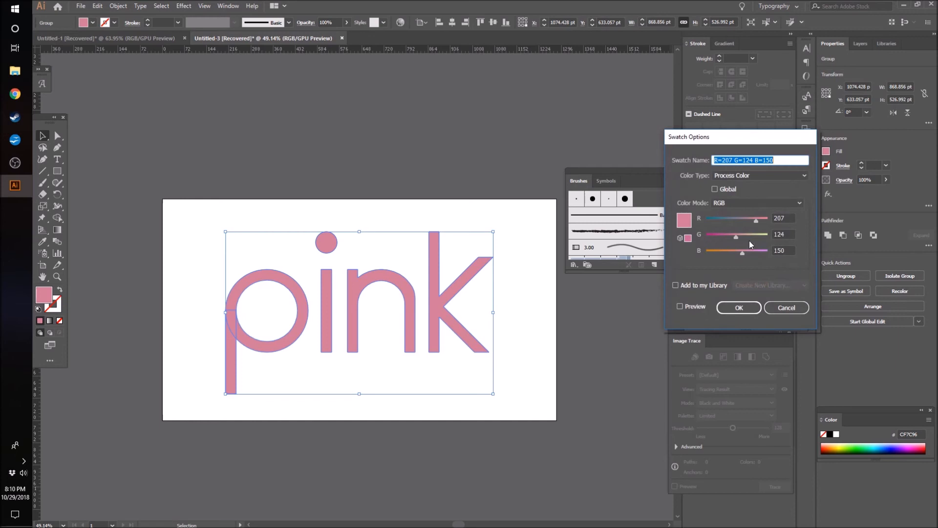
pyautogui.click(679, 306)
pyautogui.moveTo(736, 240); pyautogui.dragTo(732, 240)
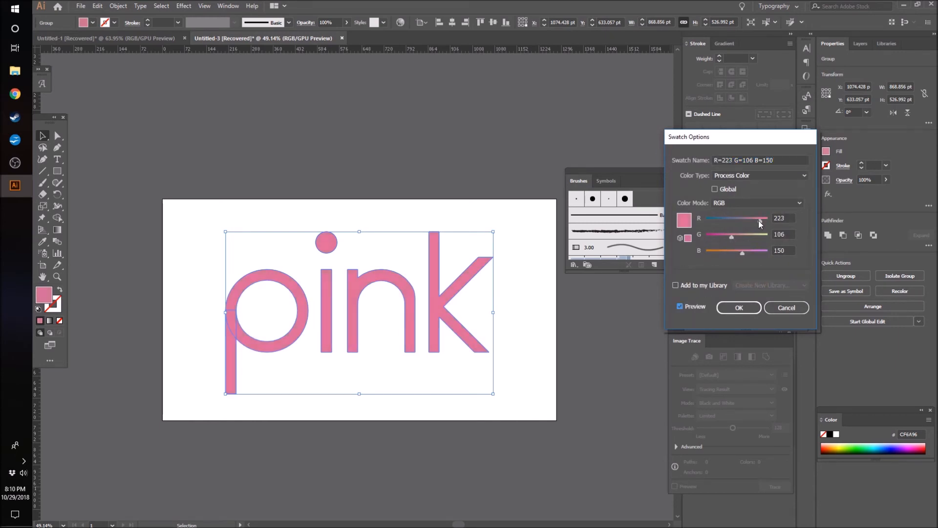
pyautogui.moveTo(745, 253); pyautogui.dragTo(734, 237)
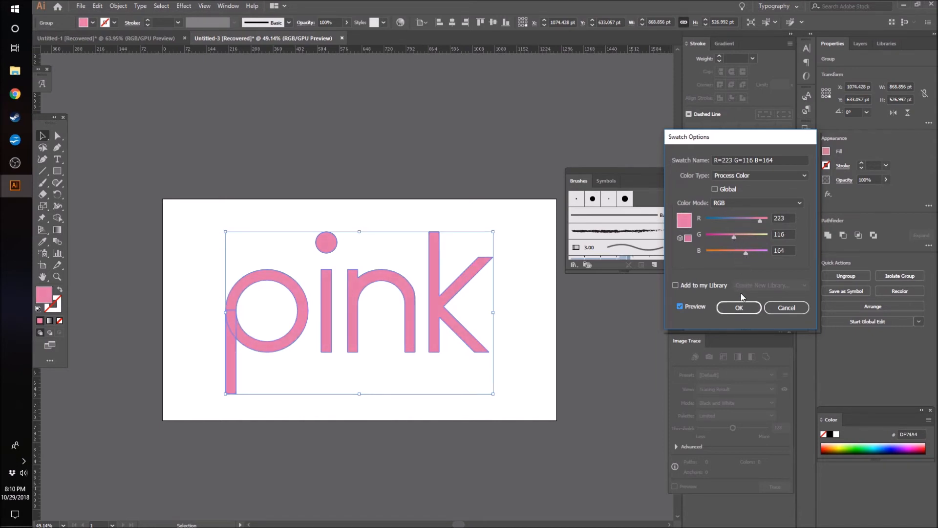
pyautogui.click(739, 308)
pyautogui.click(617, 339)
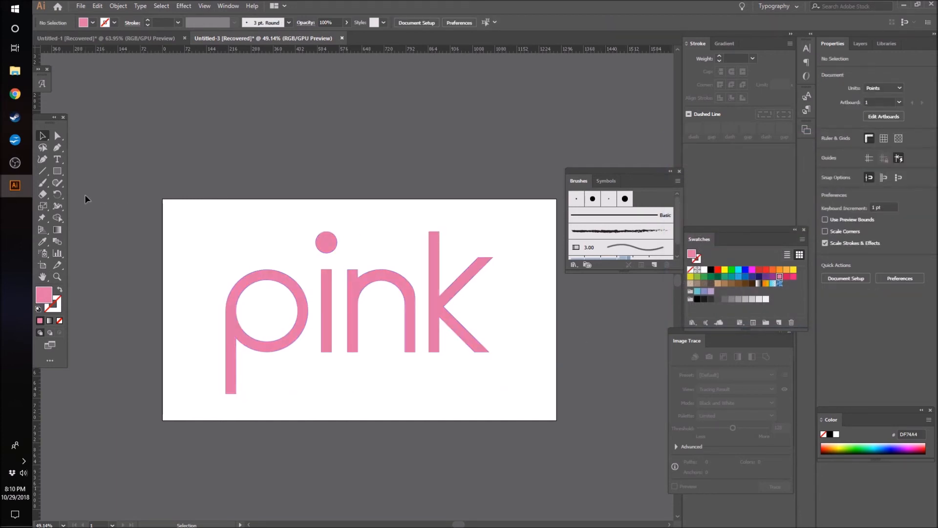
# Draw a 1280 × 720 pt rectangle covering the whole artboard and send it behind the lettering.
pyautogui.click(55, 174)
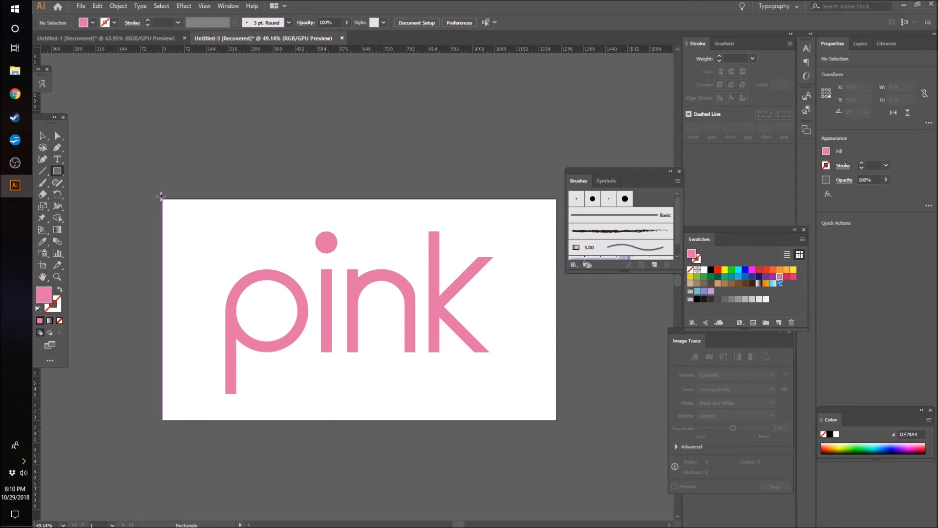
pyautogui.moveTo(162, 197); pyautogui.dragTo(556, 420)
pyautogui.press('v')
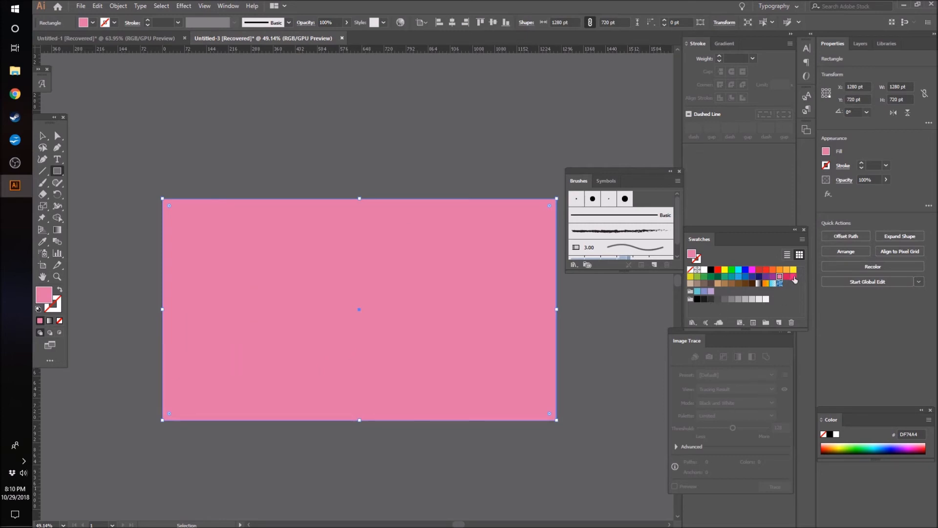
# Try the purple swatch 93278F as the background rectangle's fill, checking its swatch options without changing them.
pyautogui.click(772, 277)
pyautogui.doubleClick(772, 276)
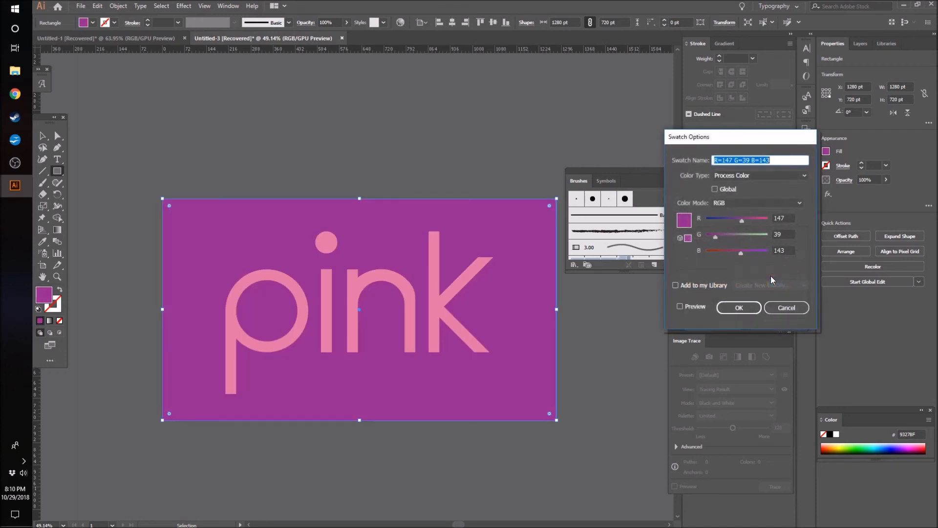
pyautogui.click(795, 314)
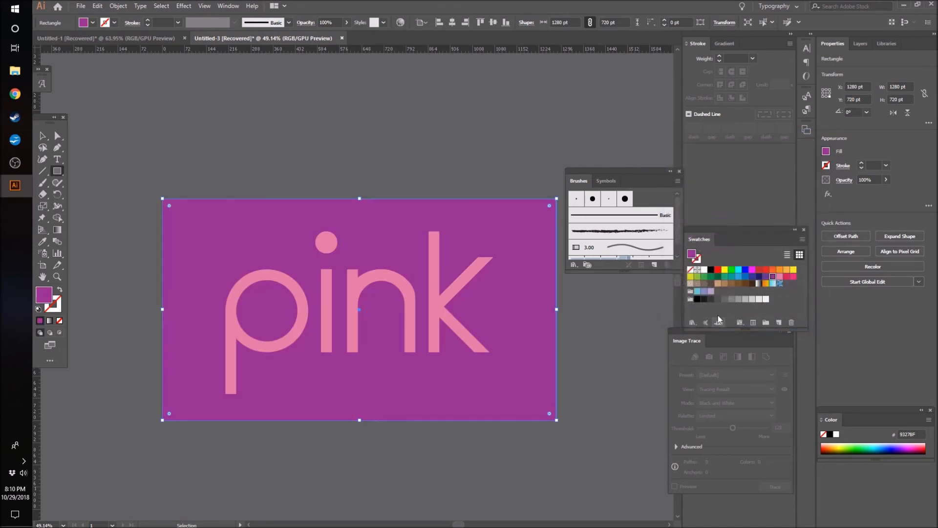
# Fill the background rectangle with the grey 666666 swatch, edit that swatch to dark purple R=76, G=50, B=76, and deselect.
pyautogui.doubleClick(724, 301)
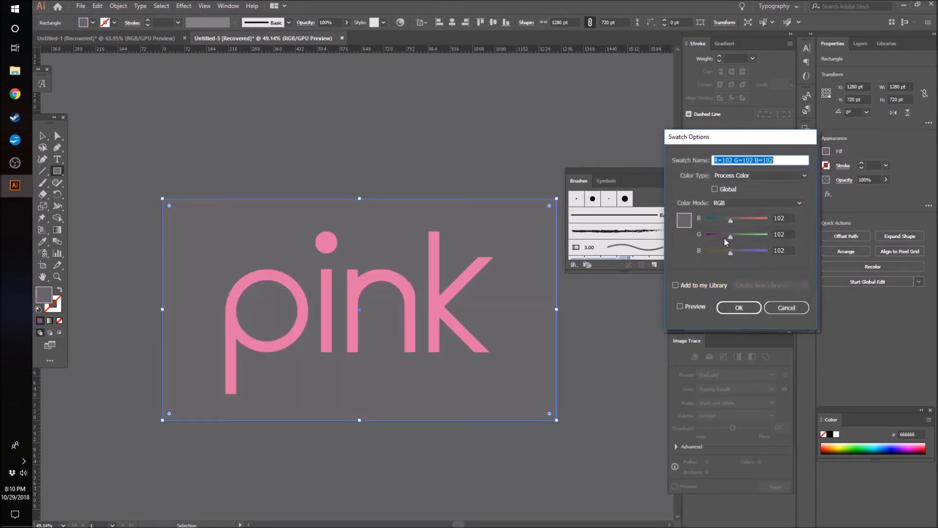
pyautogui.click(696, 307)
pyautogui.moveTo(731, 236); pyautogui.dragTo(720, 236)
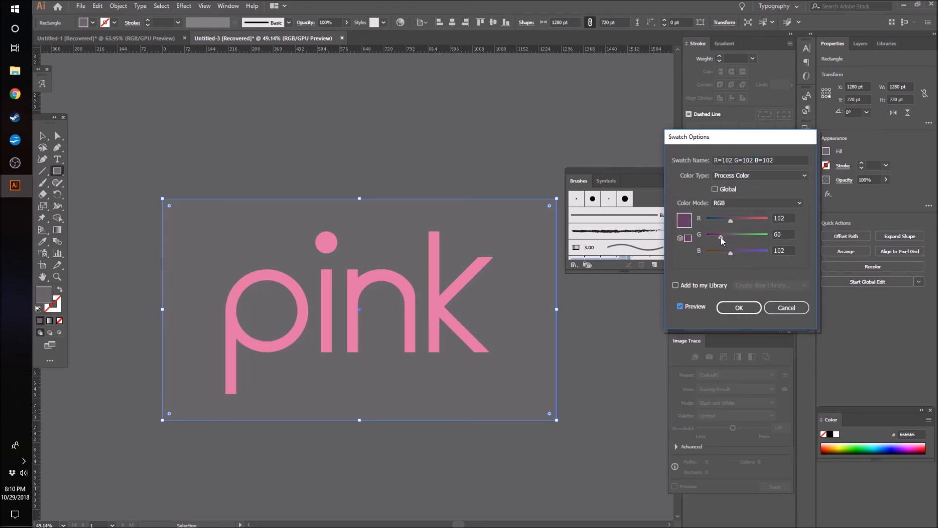
pyautogui.click(726, 221)
pyautogui.moveTo(729, 253); pyautogui.dragTo(723, 254)
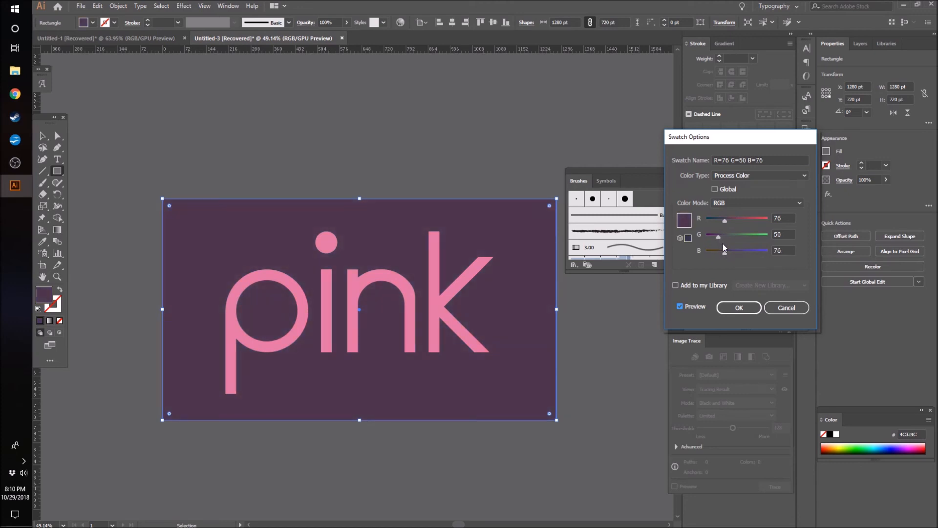
pyautogui.click(739, 308)
pyautogui.click(43, 135)
pyautogui.click(529, 465)
pyautogui.scroll(-1, 529, 465)
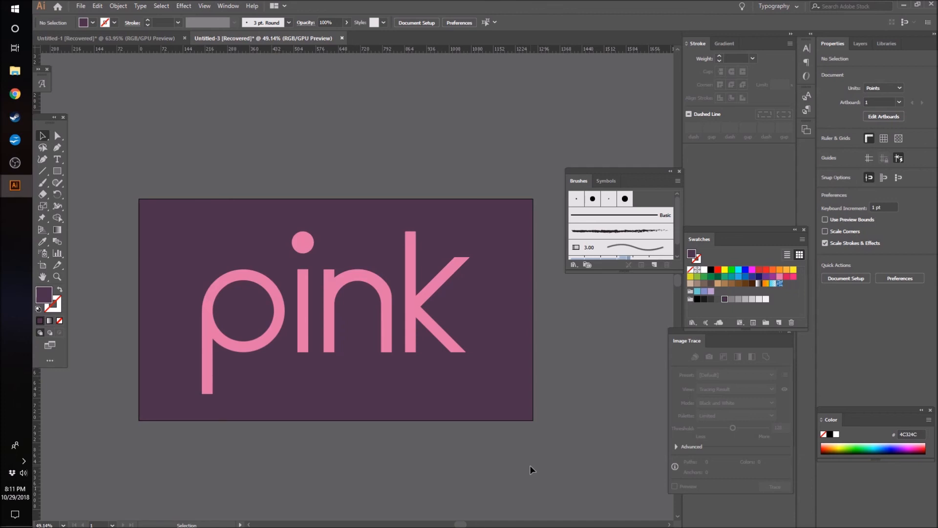
pyautogui.scroll(-6, 484, 433)
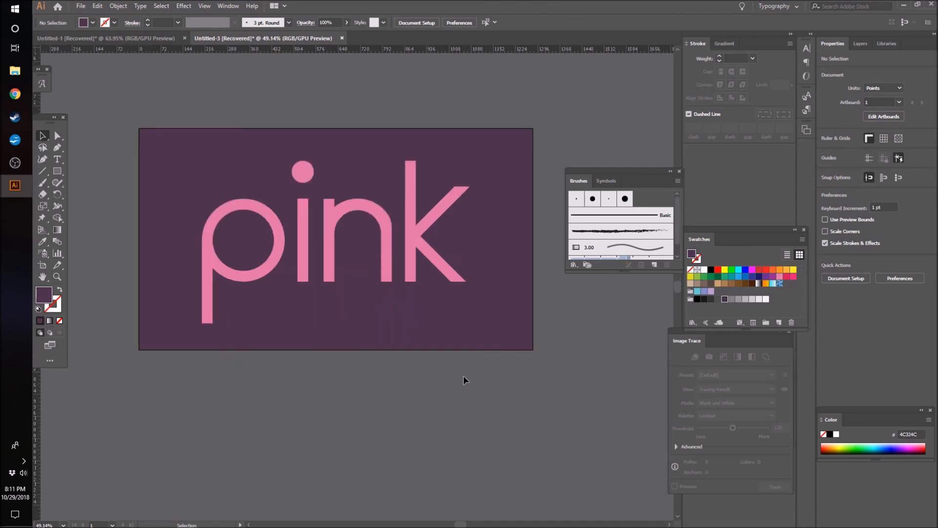
pyautogui.scroll(8, 463, 375)
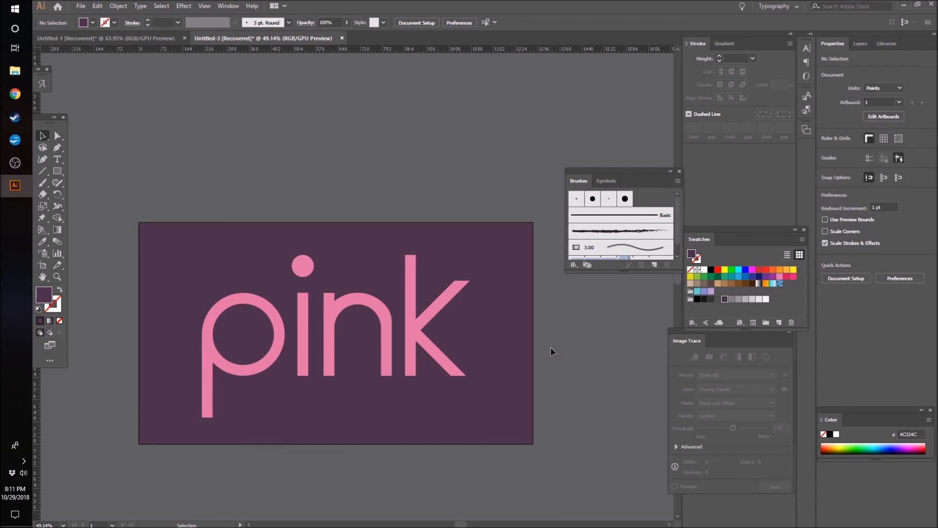
pyautogui.scroll(-2, 547, 352)
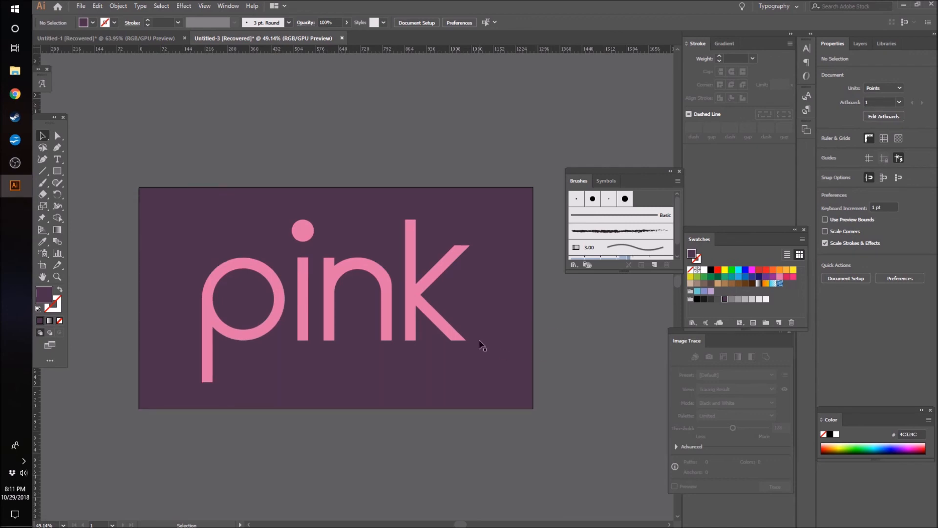
pyautogui.scroll(1, 478, 342)
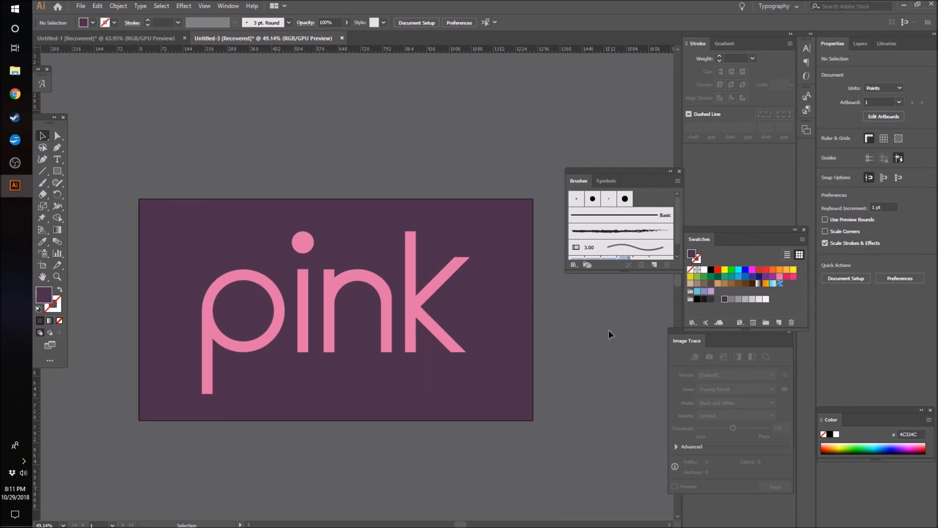